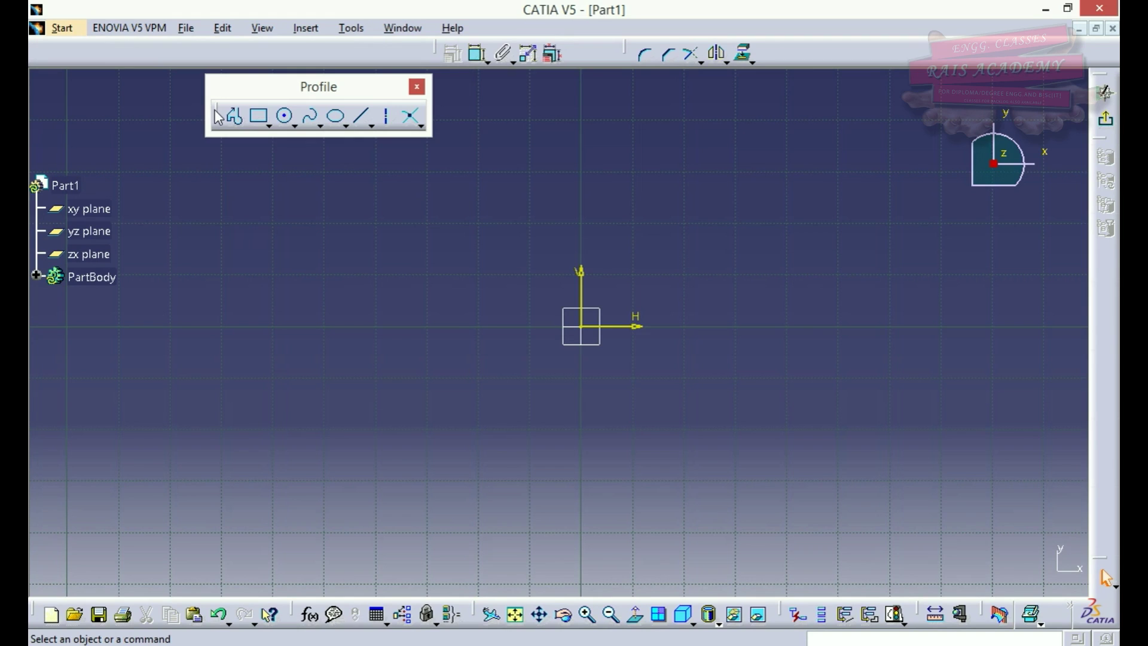
# Dock the Profile toolbar above the sketch area and leave the Operation toolbar floating just below it.
pyautogui.moveTo(307, 88); pyautogui.dragTo(299, 51)
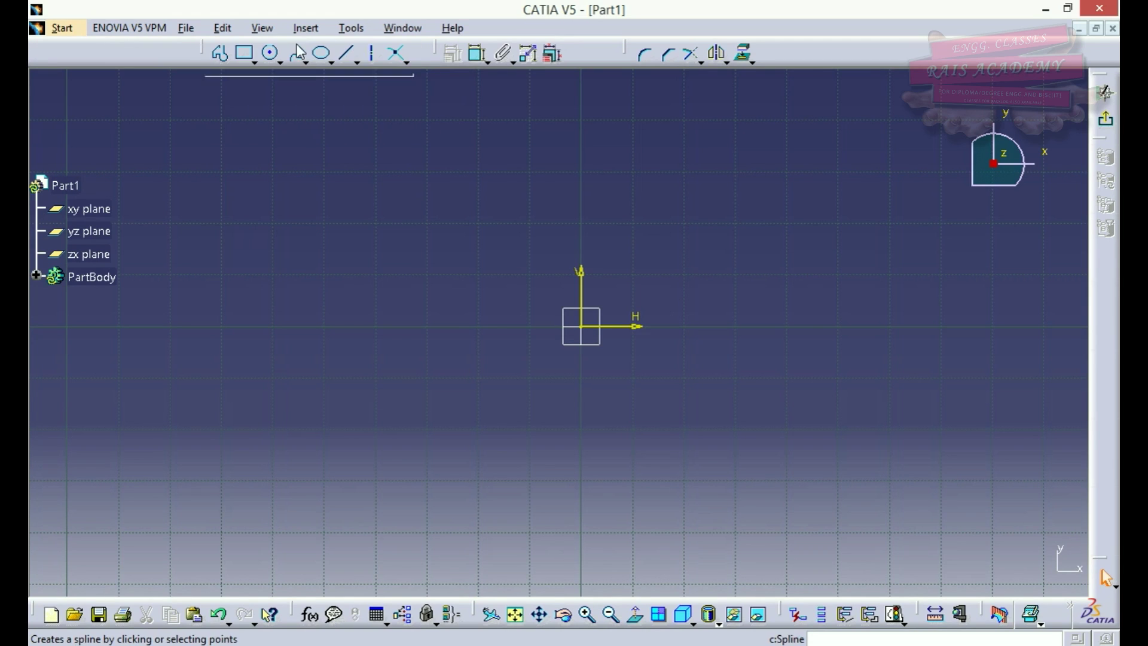
pyautogui.moveTo(624, 52); pyautogui.dragTo(209, 128)
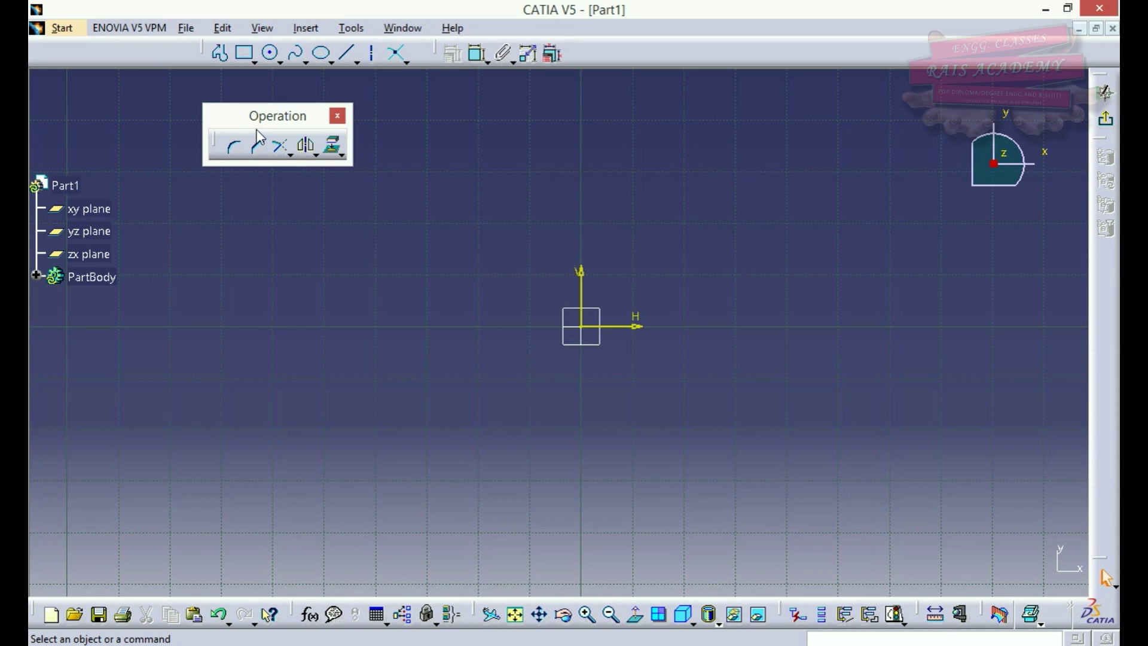
pyautogui.moveTo(257, 123); pyautogui.dragTo(680, 96)
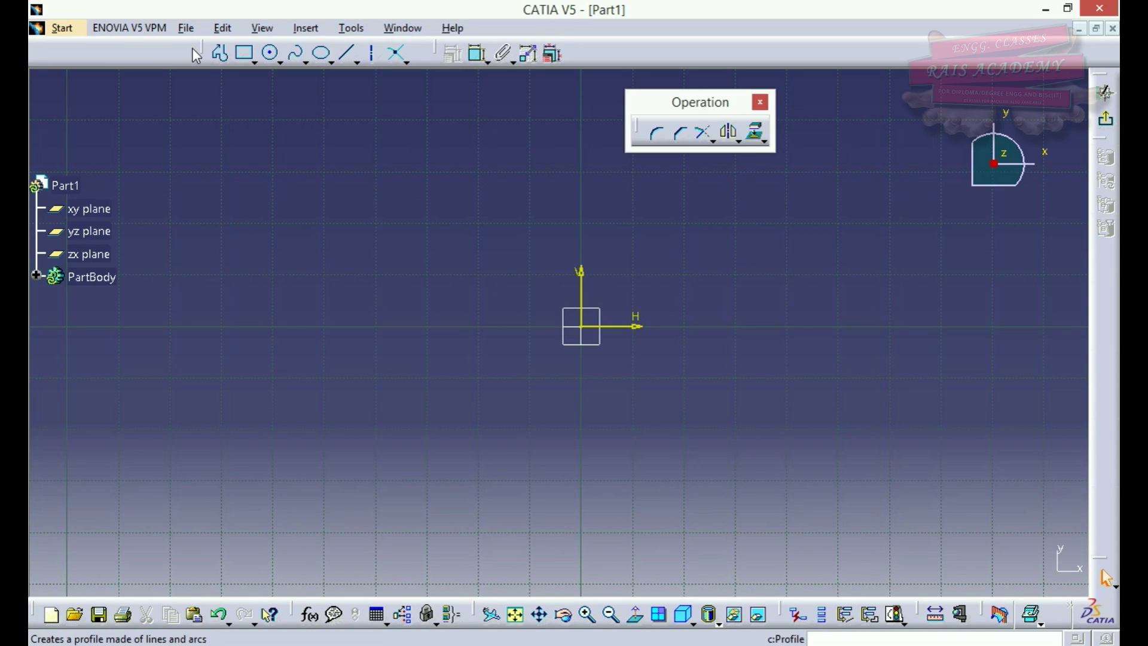
pyautogui.moveTo(203, 52); pyautogui.dragTo(194, 164)
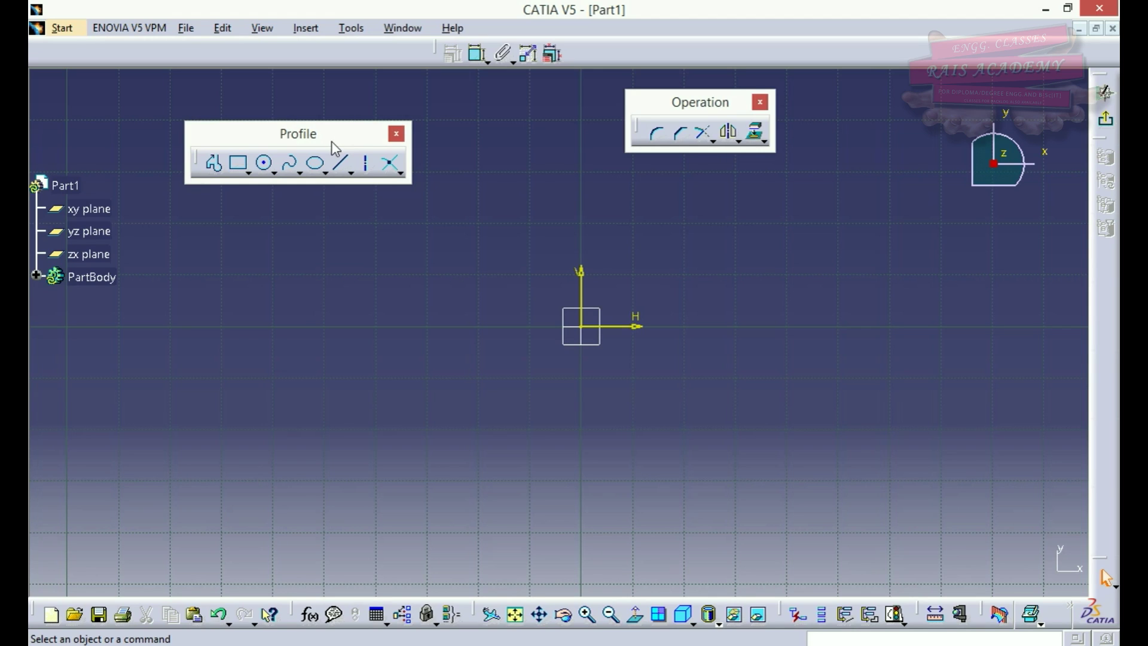
pyautogui.moveTo(331, 141); pyautogui.dragTo(321, 51)
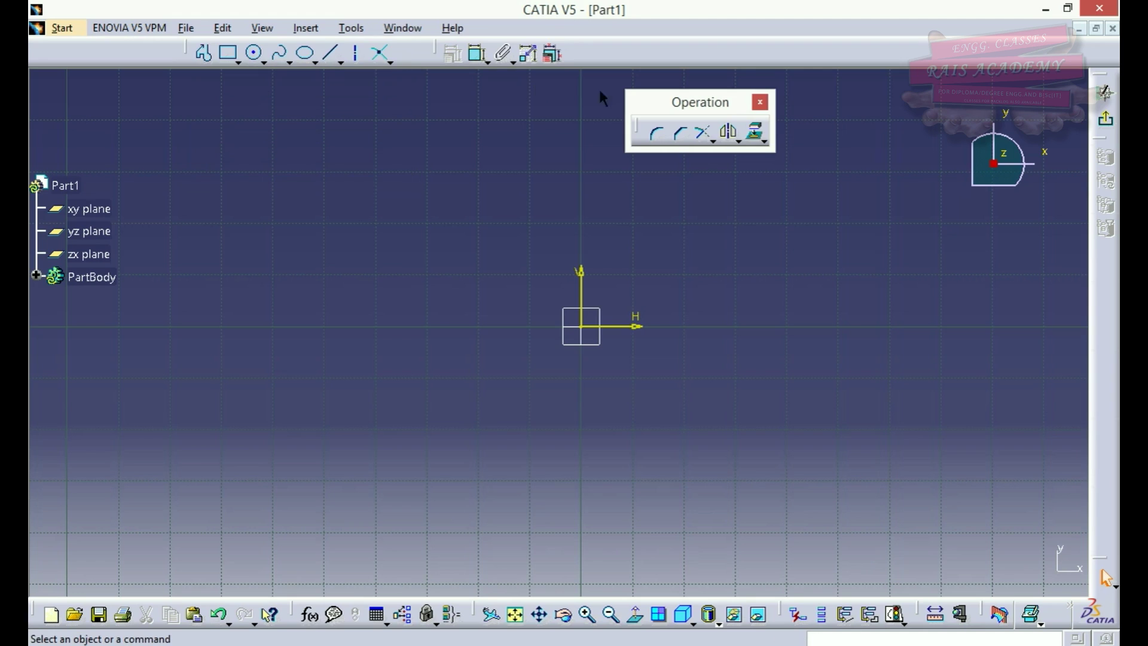
pyautogui.moveTo(678, 102); pyautogui.dragTo(251, 102)
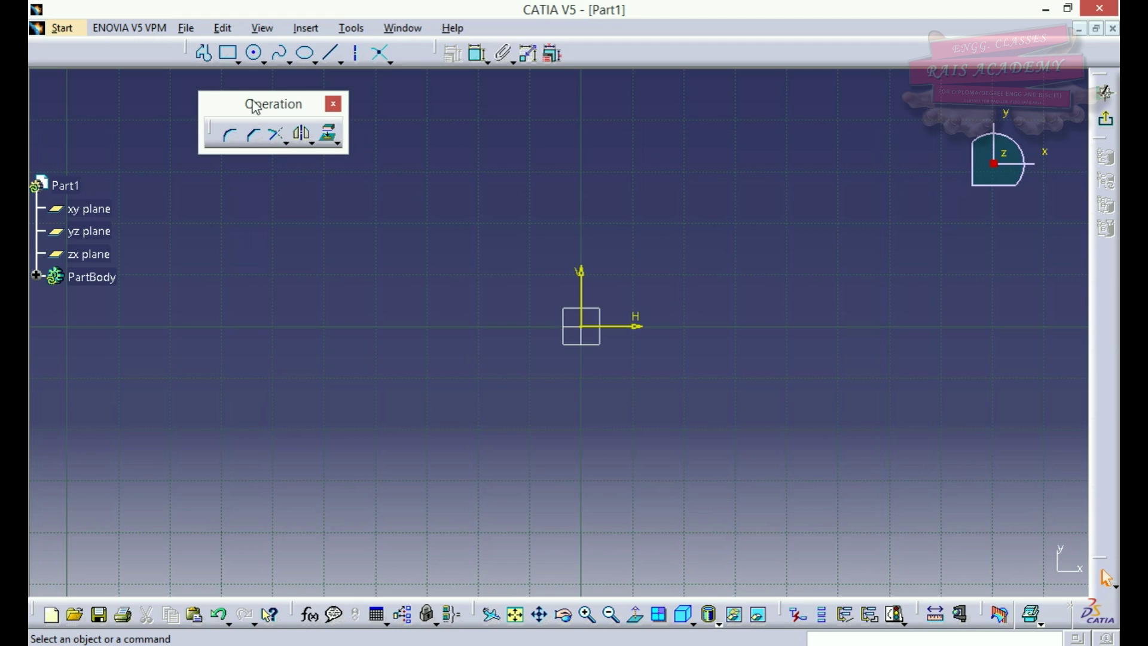
# Sketch a centered rectangle about 80 mm wide and 60 mm high with its center on the sketch origin.
pyautogui.click(240, 62)
pyautogui.click(256, 90)
pyautogui.click(239, 62)
pyautogui.click(257, 255)
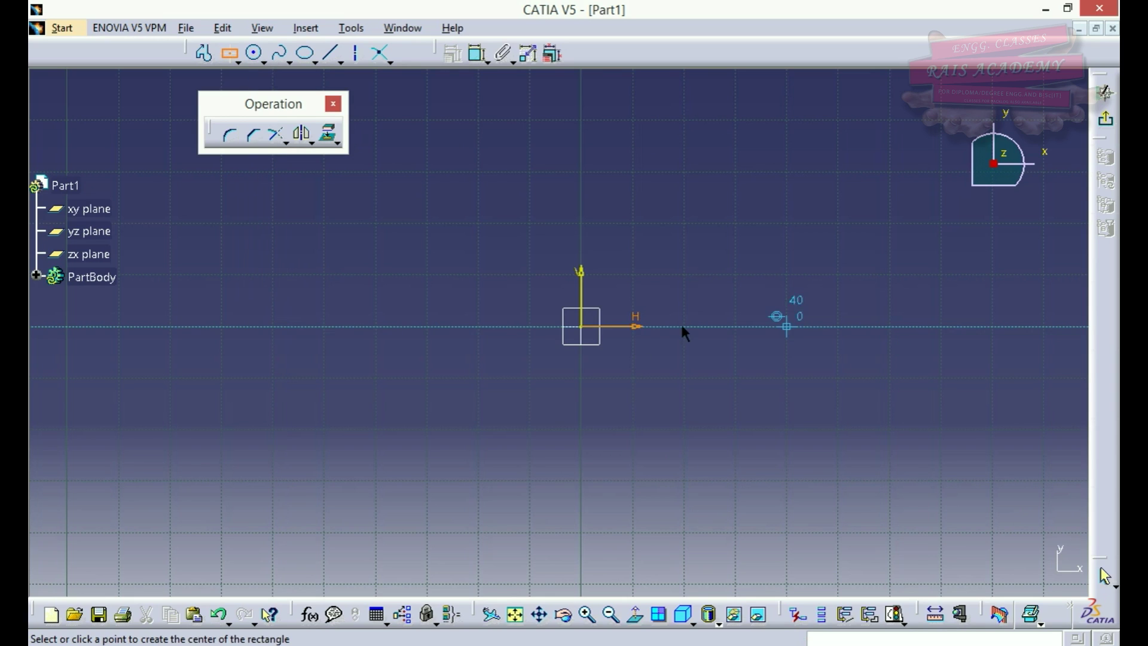
pyautogui.click(581, 326)
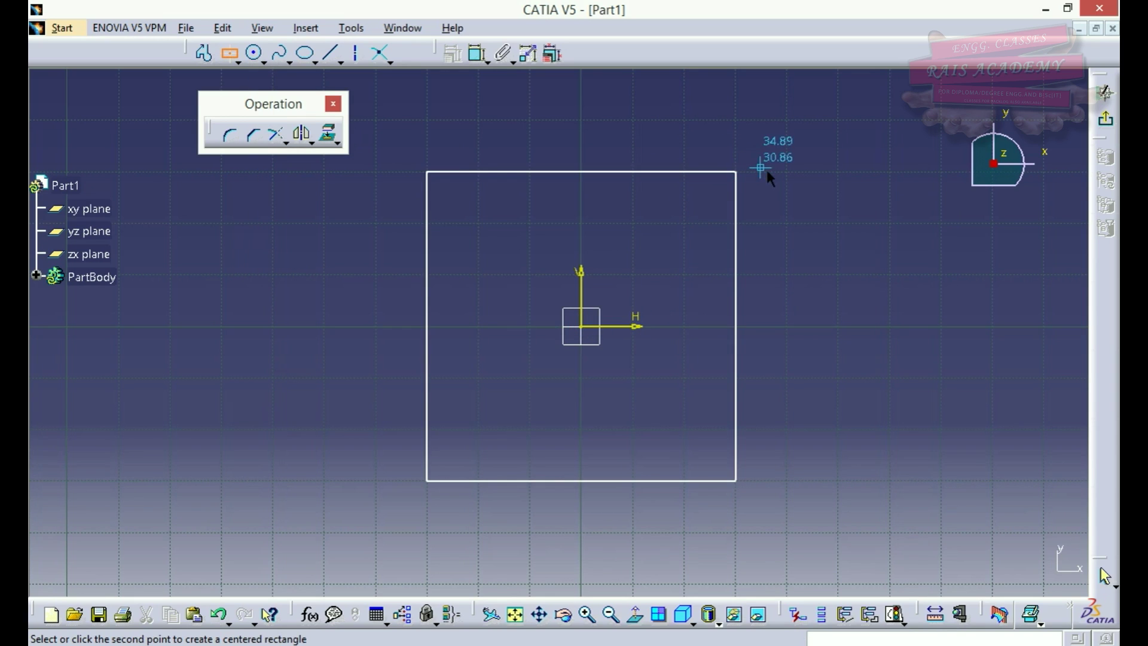
pyautogui.click(787, 171)
pyautogui.click(329, 268)
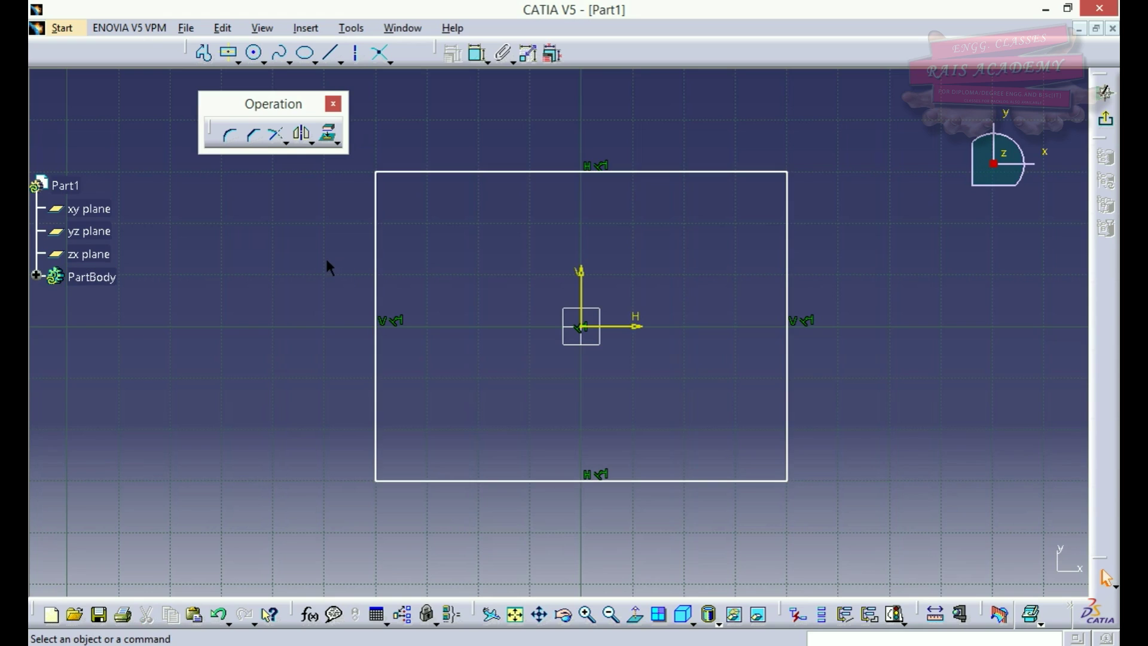
# Round the rectangle's upper-left corner with the Corner operation and set its radius to 10 mm.
pyautogui.click(230, 138)
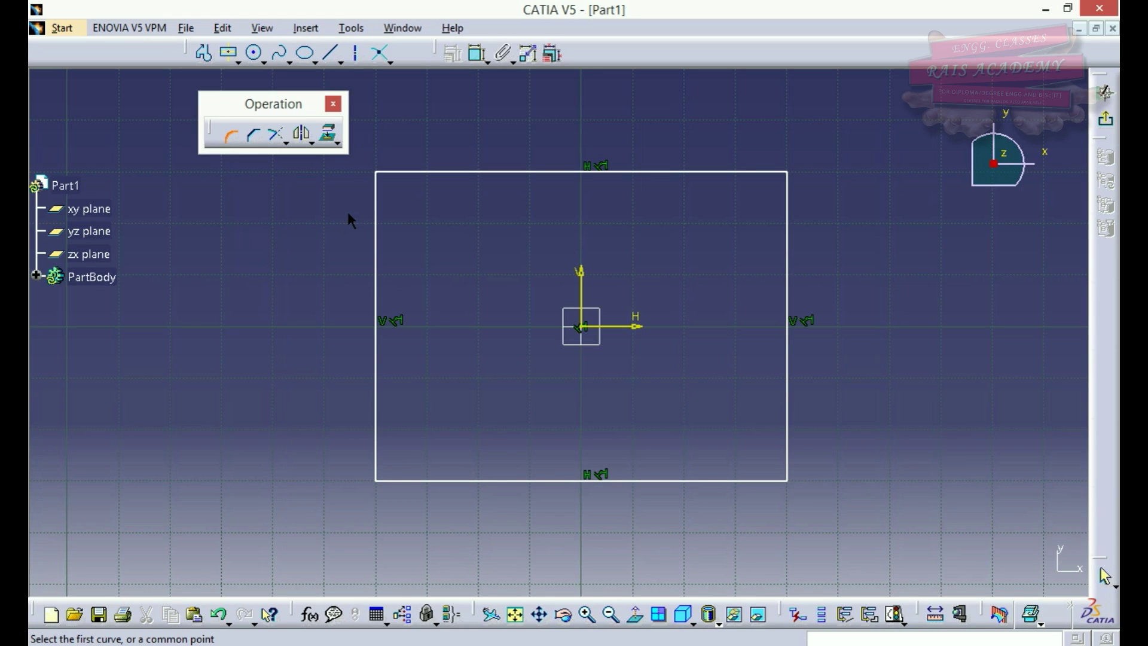
pyautogui.click(385, 233)
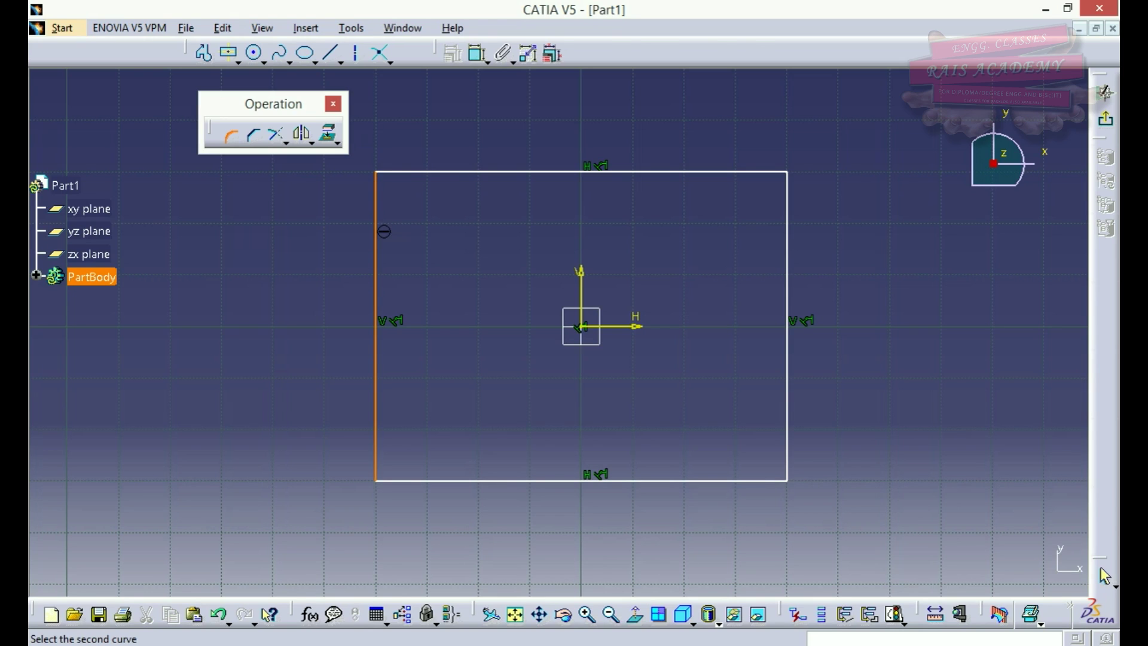
pyautogui.click(444, 182)
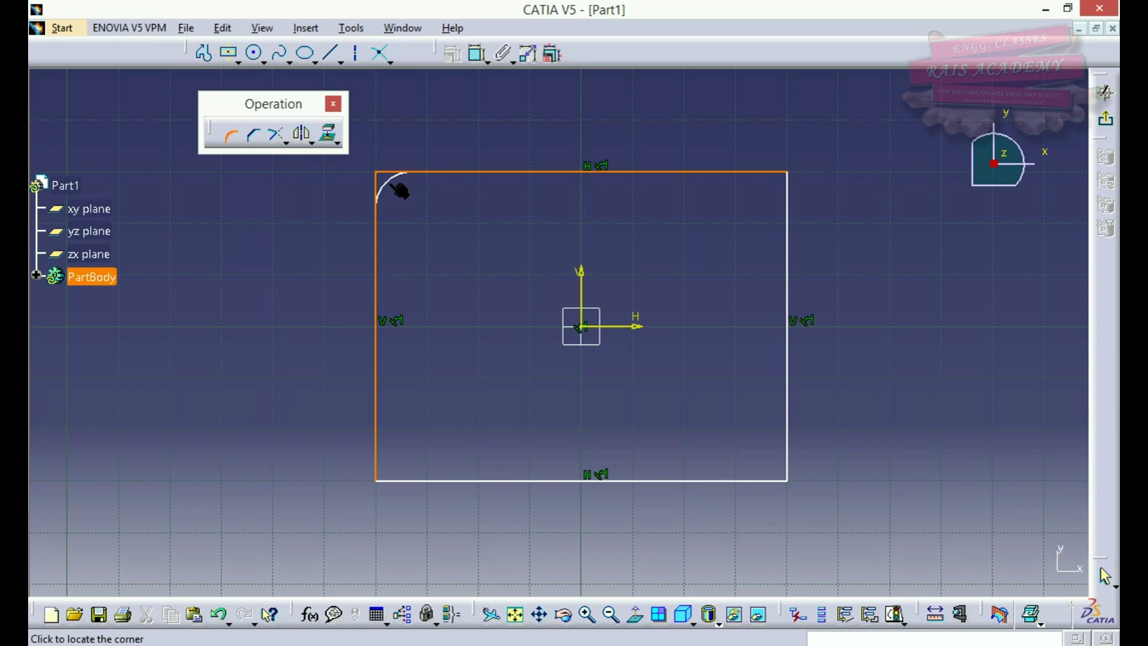
pyautogui.click(399, 190)
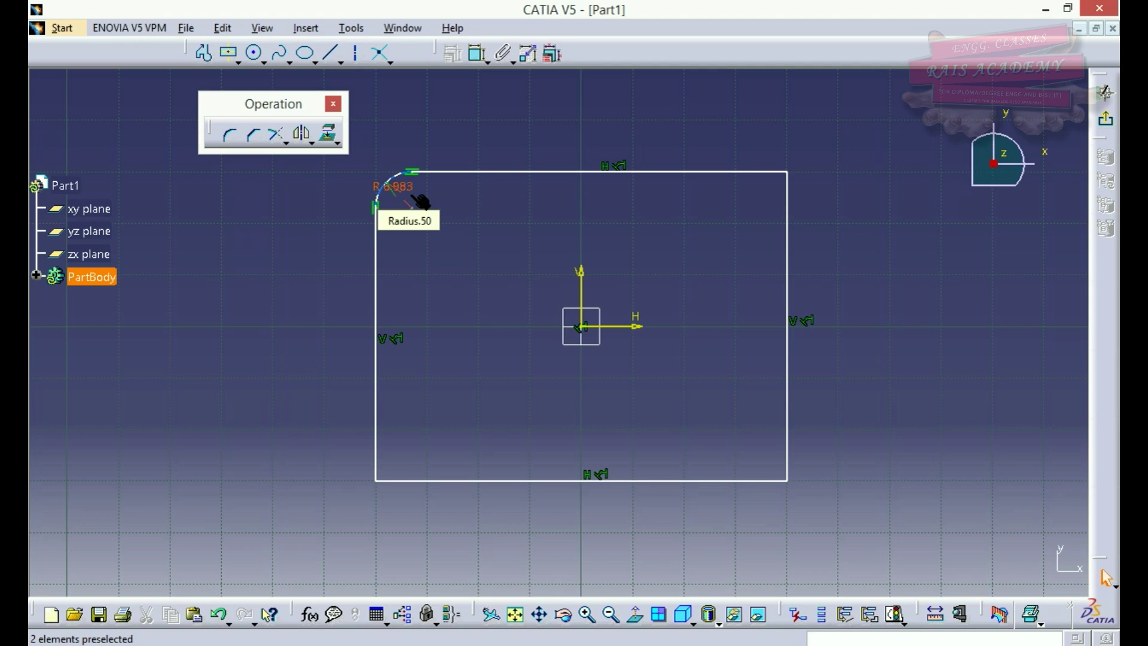
pyautogui.doubleClick(420, 202)
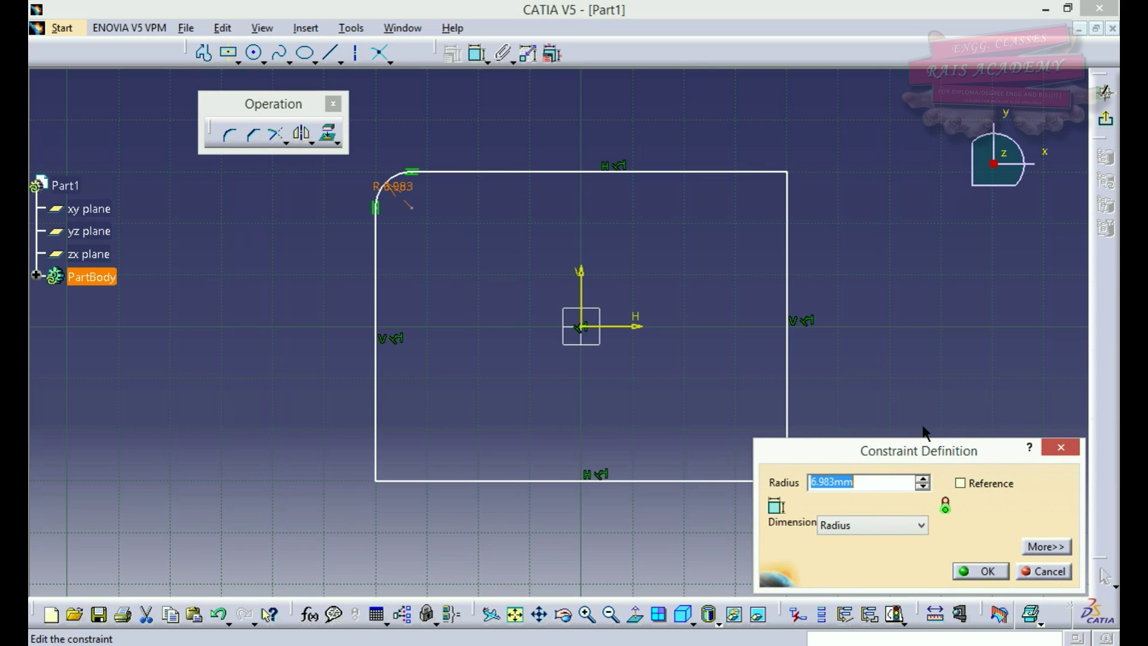
pyautogui.write('10')
pyautogui.press('Return')
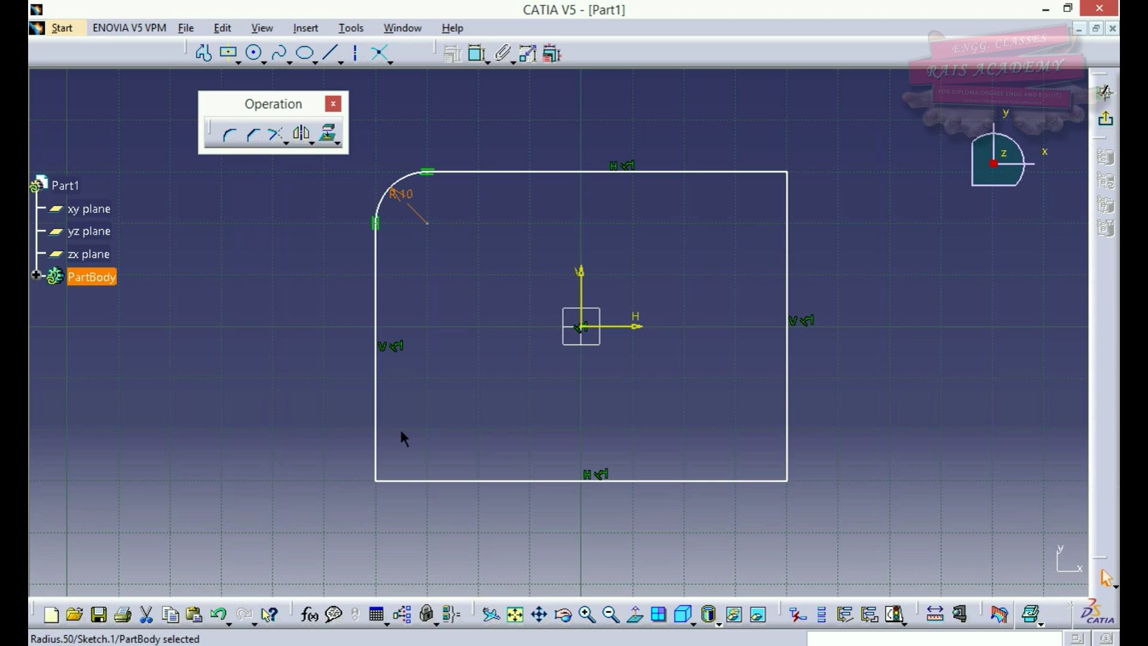
# Round the rectangle's lower-left corner with the Corner operation and set its radius to 10 mm.
pyautogui.click(234, 137)
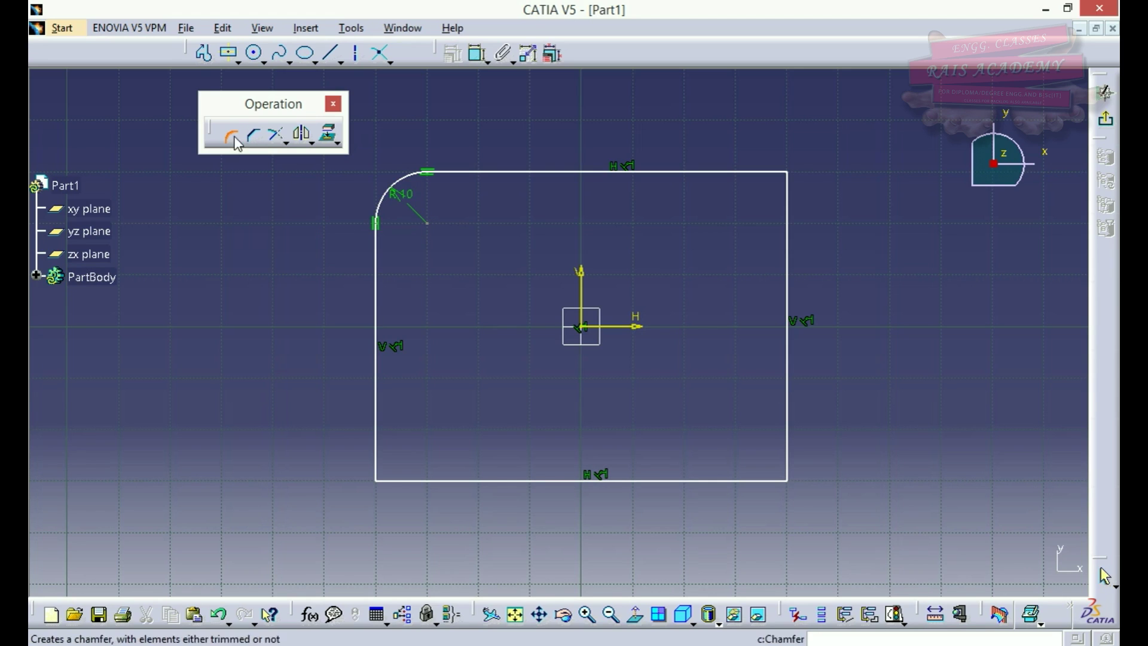
pyautogui.click(376, 404)
pyautogui.click(472, 480)
pyautogui.click(418, 482)
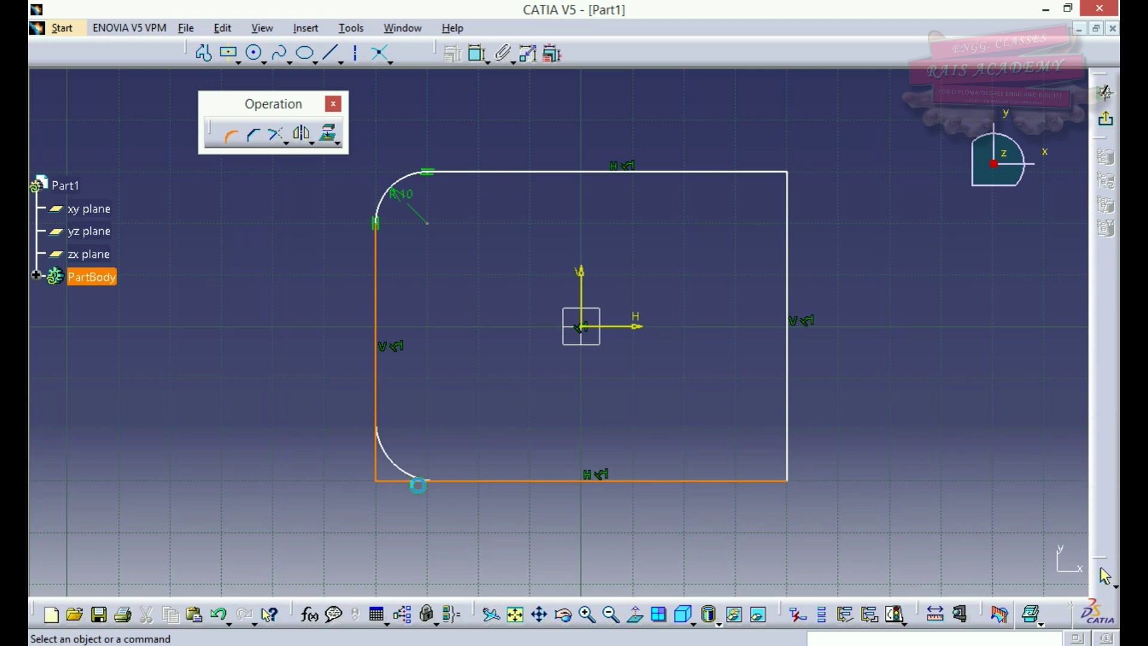
pyautogui.doubleClick(484, 440)
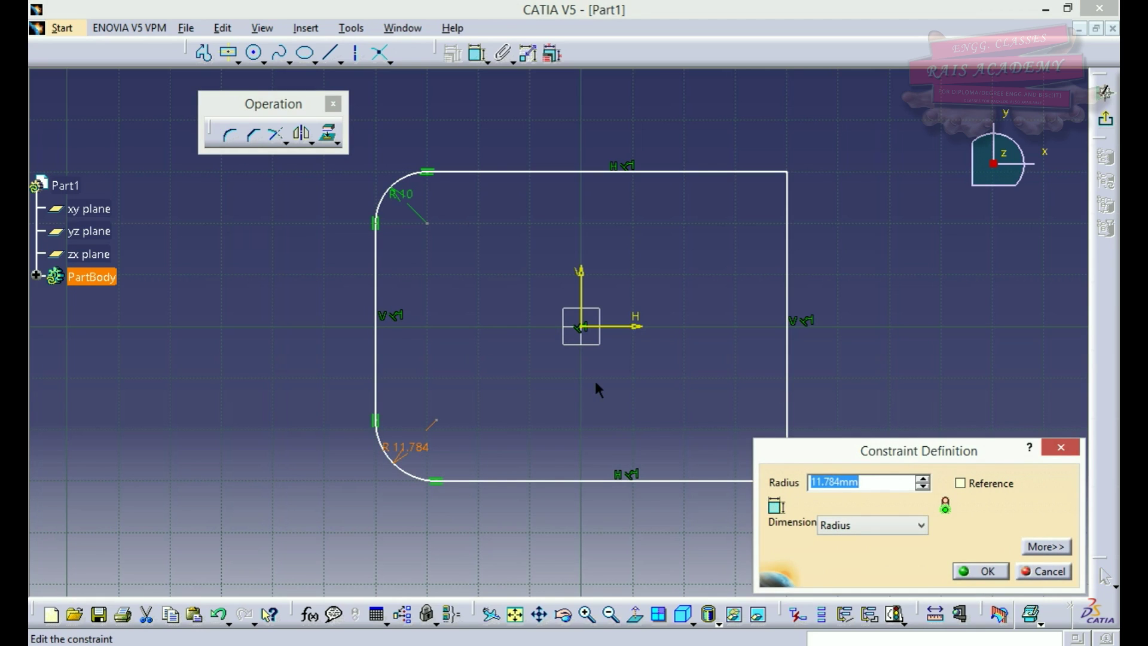
pyautogui.write('10')
pyautogui.press('Return')
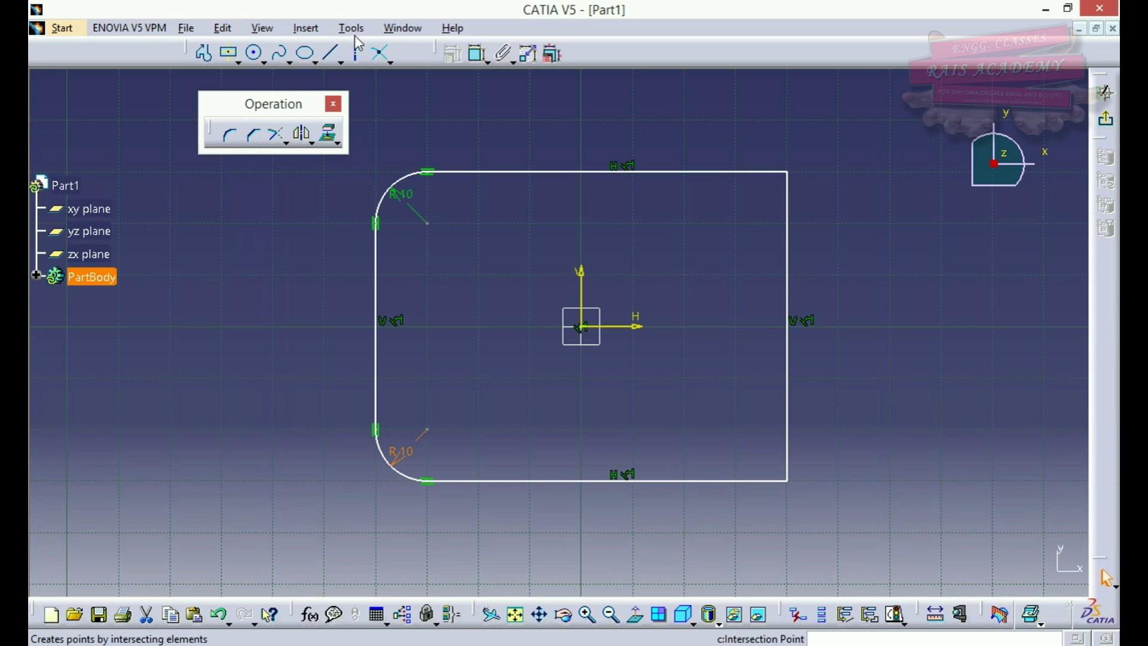
# Sketch an open V-shaped profile beside the rectangle's left edge, with a vertical line about 30 mm long and a shorter slanted line.
pyautogui.click(333, 55)
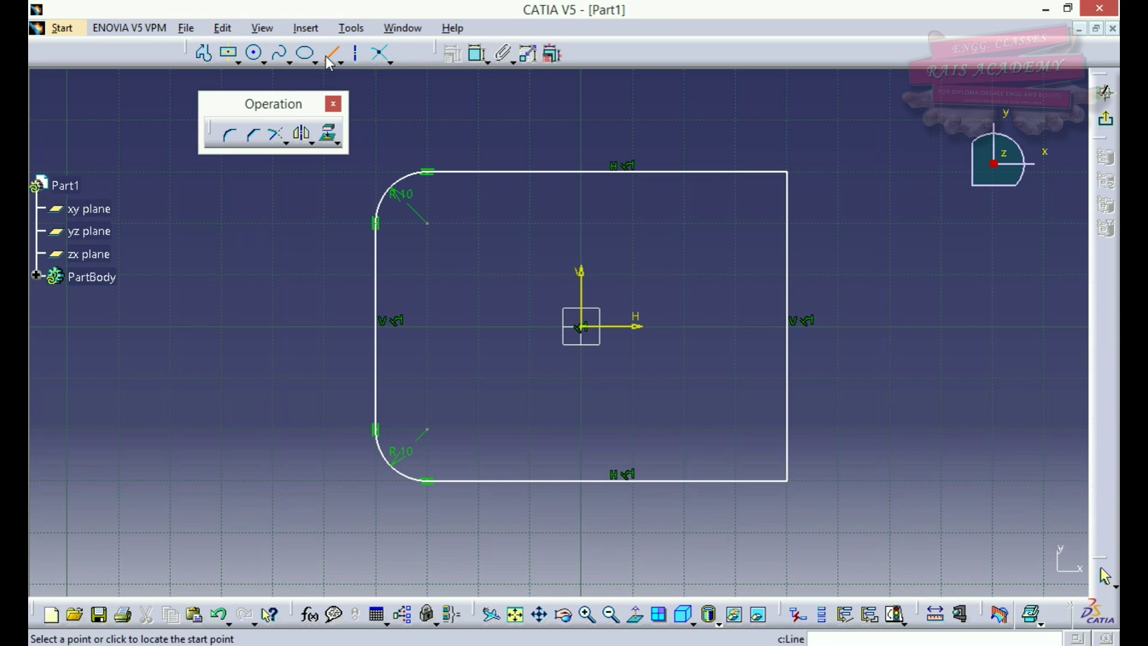
pyautogui.click(203, 54)
pyautogui.click(170, 223)
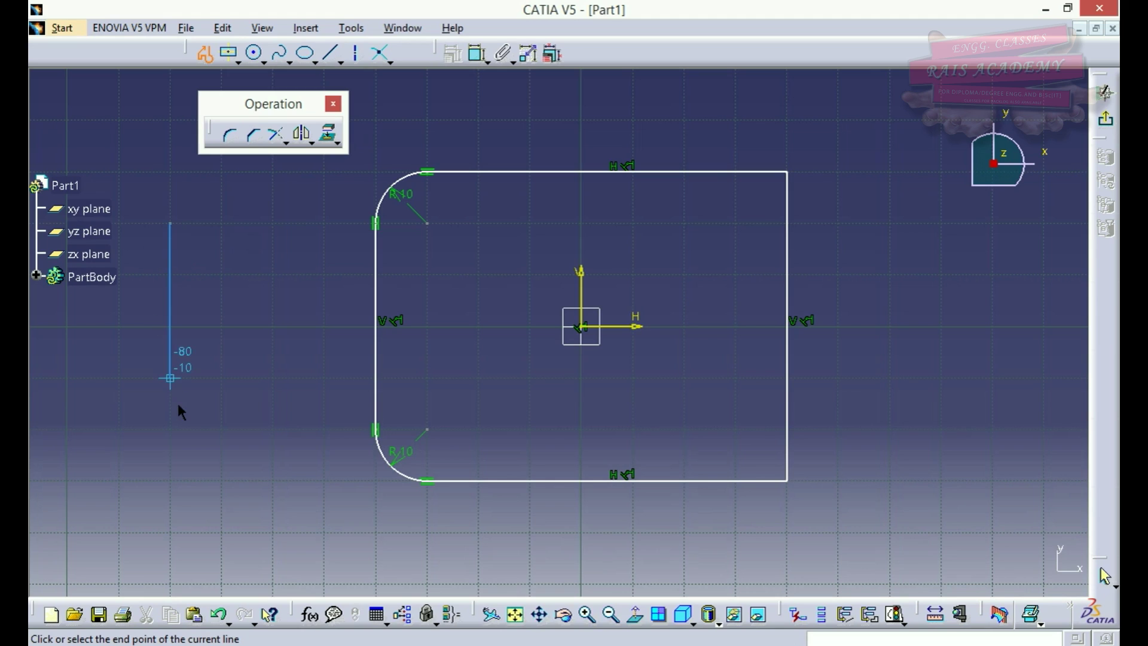
pyautogui.click(170, 378)
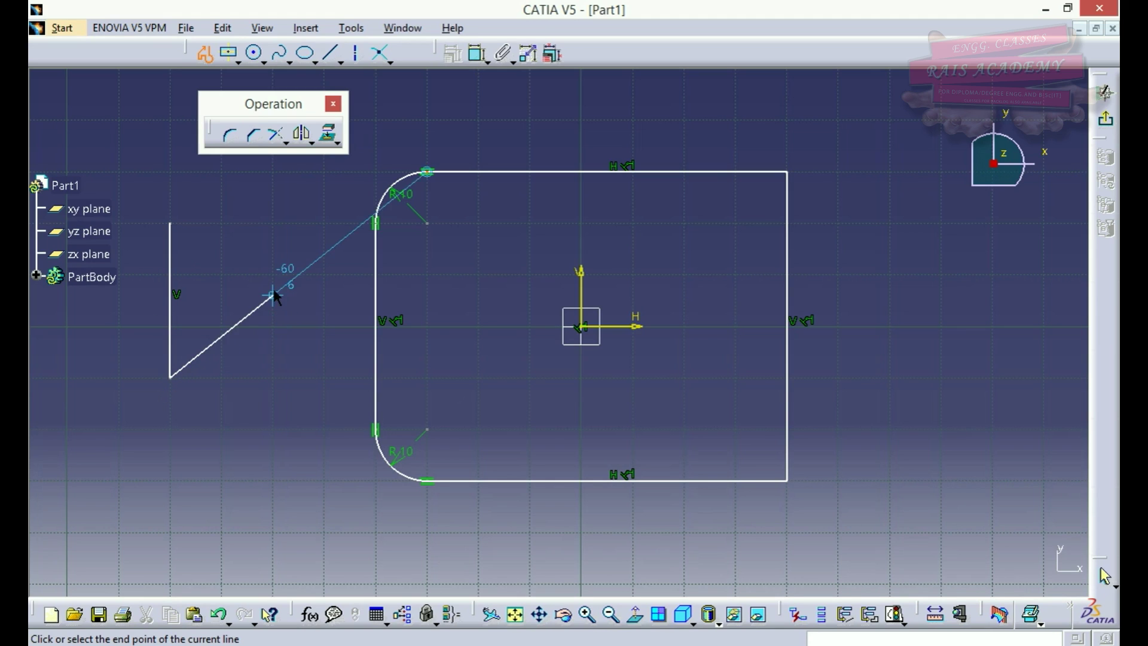
pyautogui.click(233, 279)
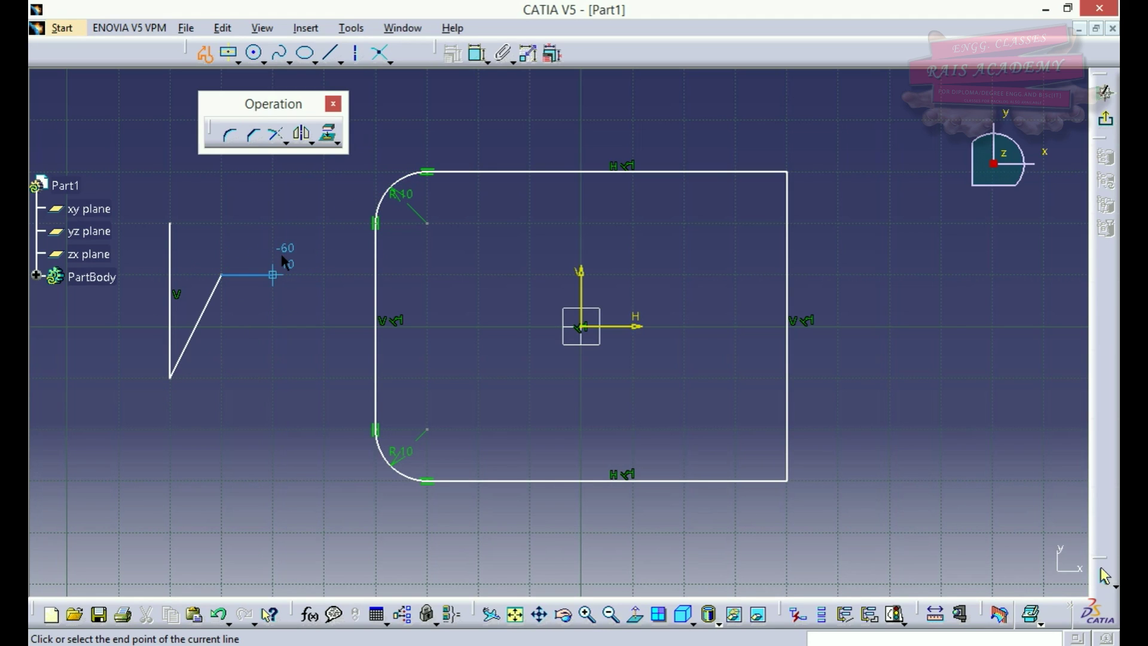
pyautogui.press('Escape')
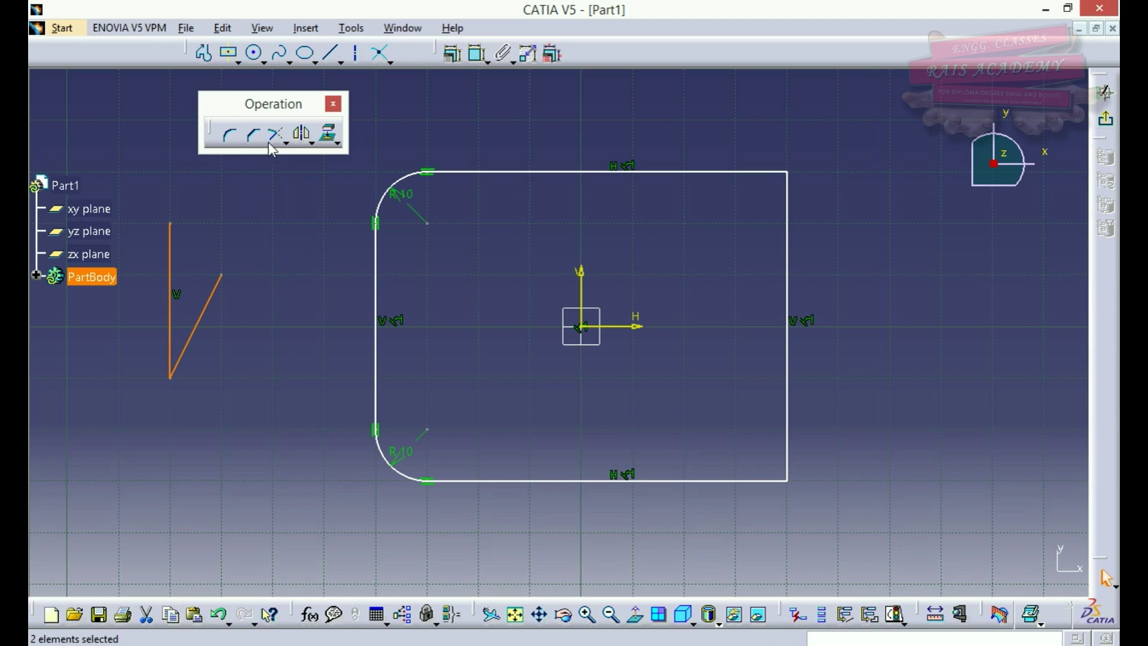
# Round the vertex of the V-shaped profile with the Corner operation and set its radius to 5 mm.
pyautogui.click(231, 141)
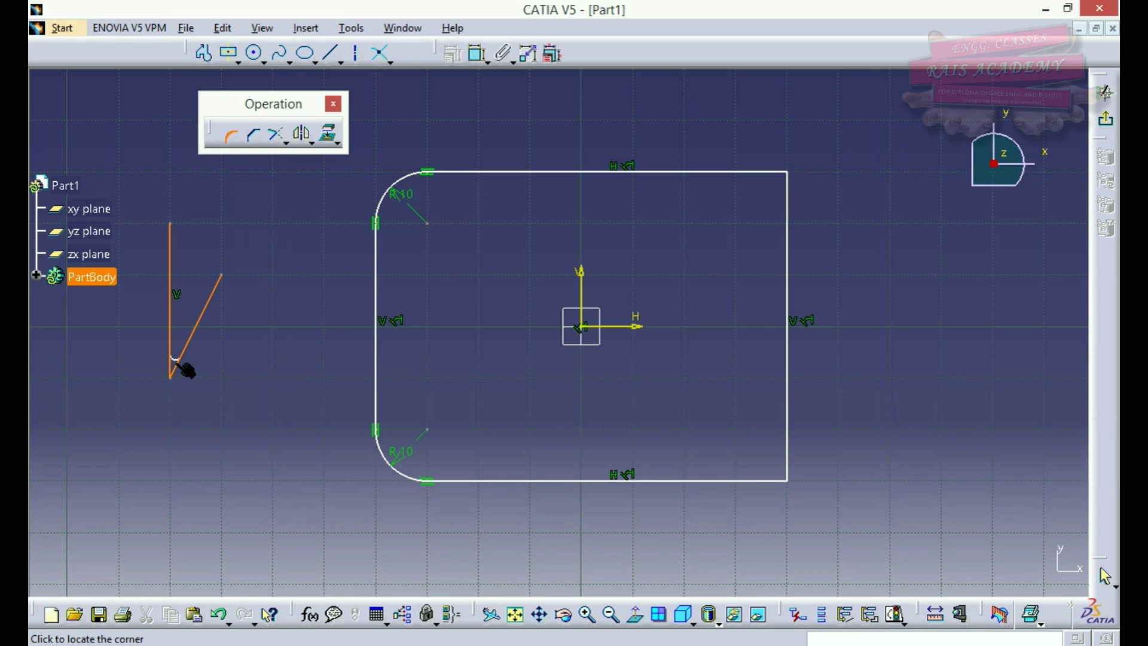
pyautogui.click(193, 339)
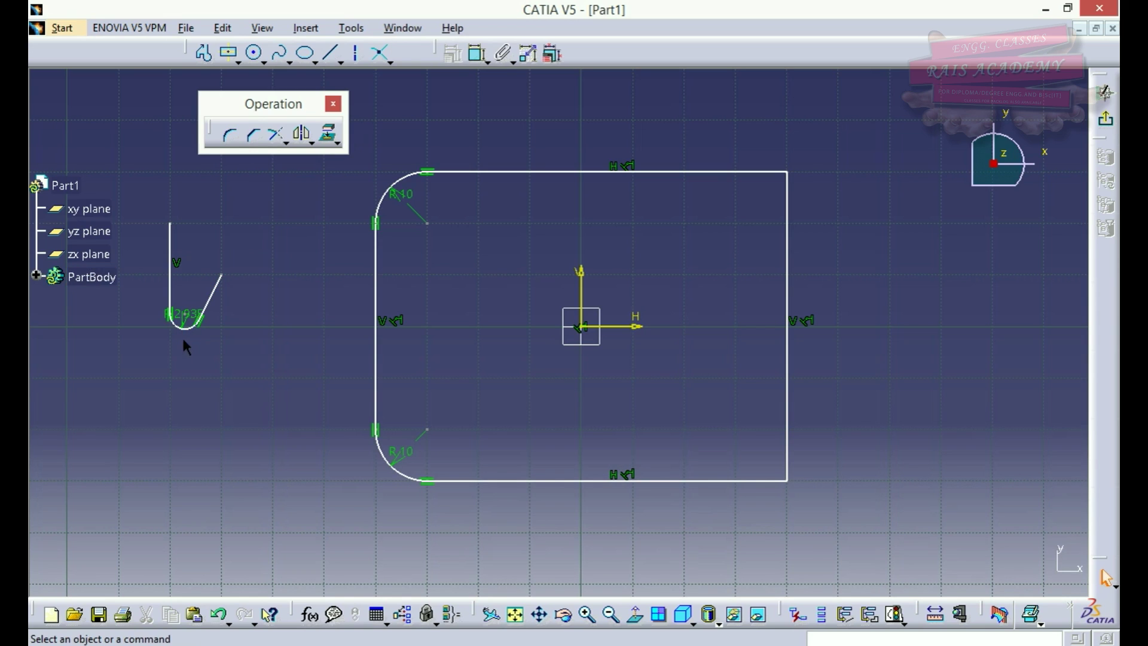
pyautogui.doubleClick(199, 320)
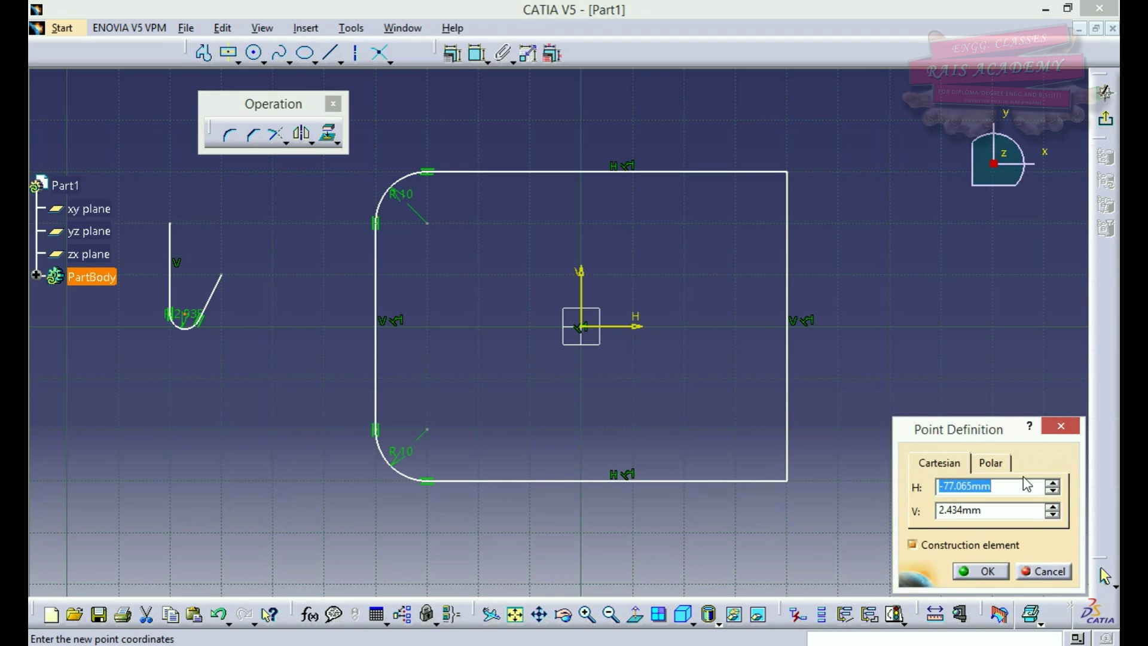
pyautogui.click(1040, 571)
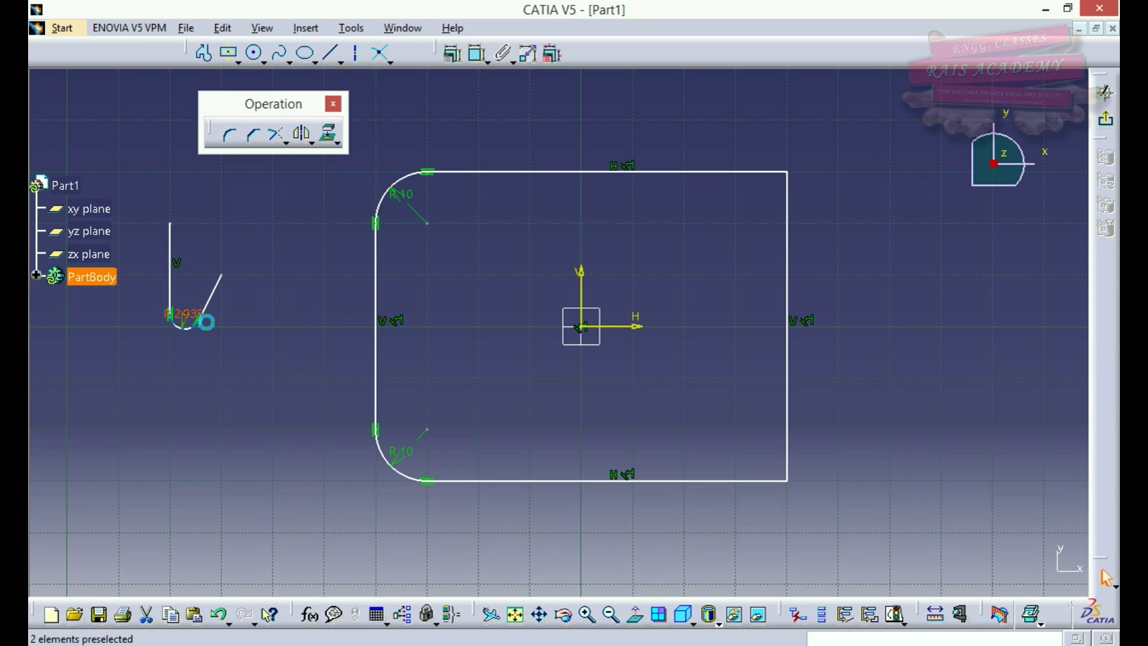
pyautogui.doubleClick(202, 319)
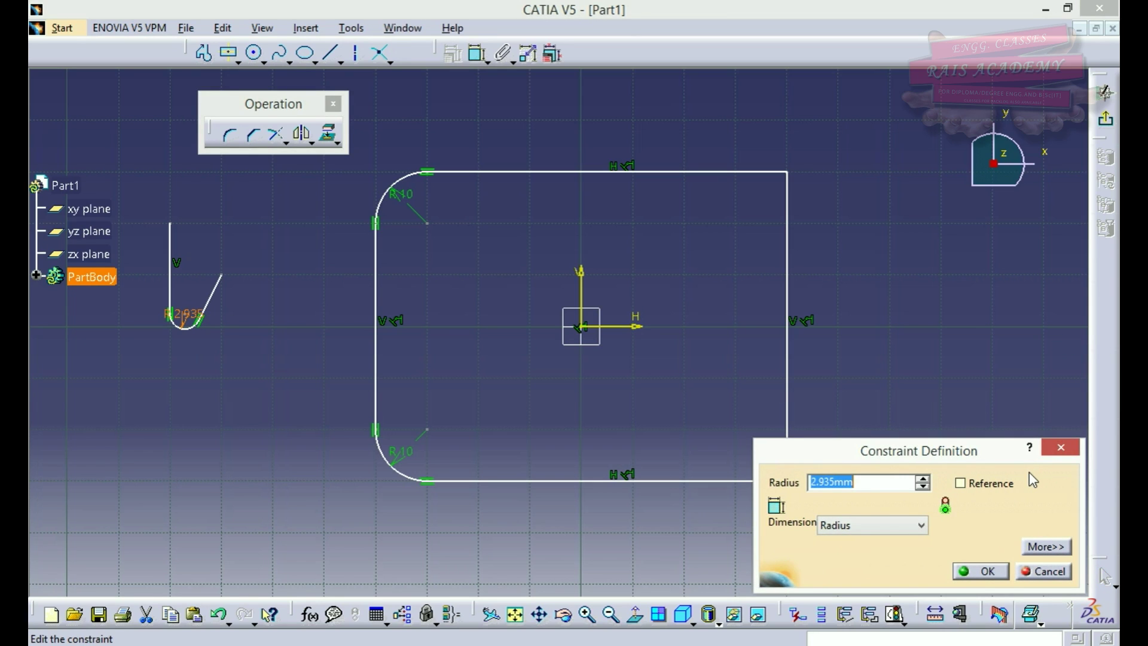
pyautogui.write('5')
pyautogui.press('Return')
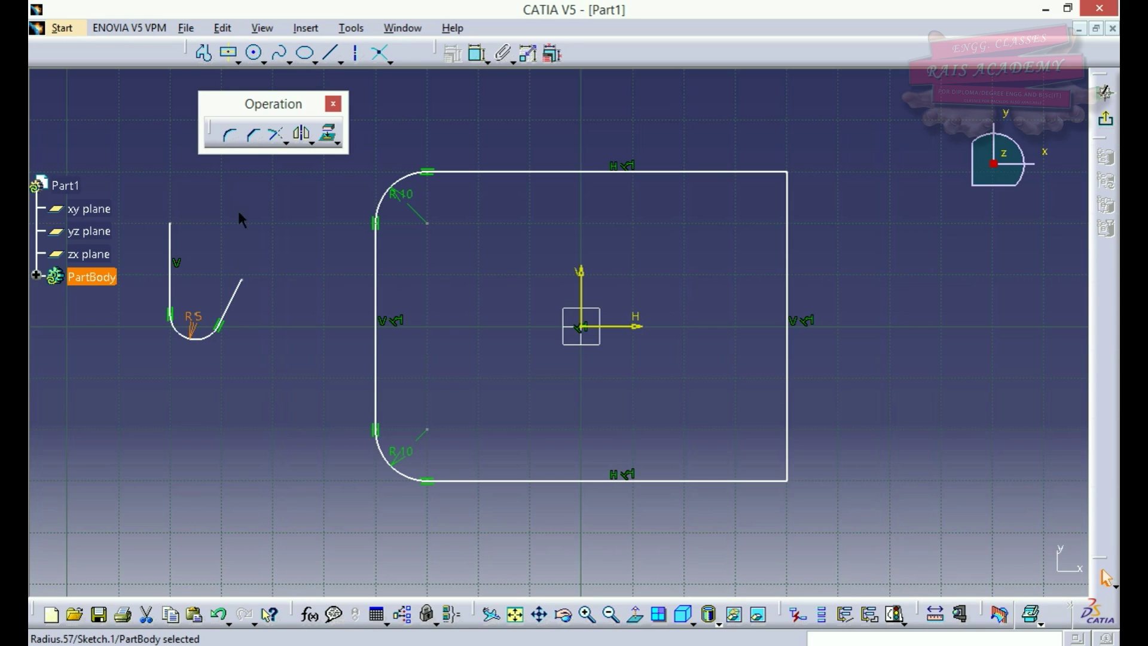
# Chamfer the rectangle's upper-right corner and set the chamfer's length to 10 mm.
pyautogui.click(255, 138)
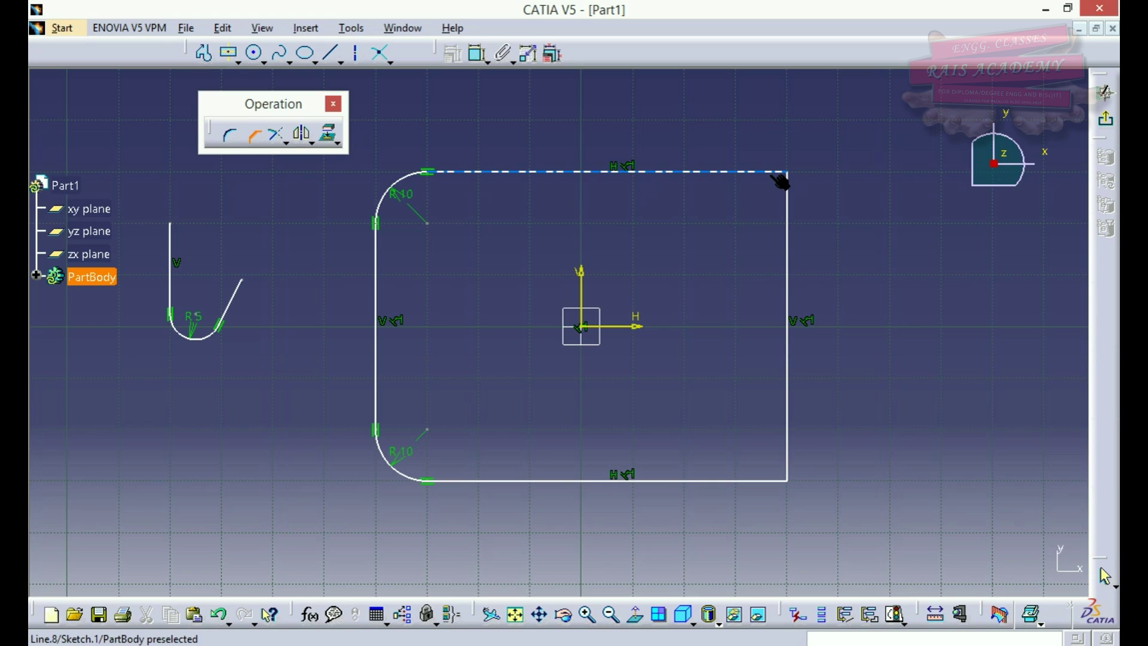
pyautogui.click(779, 176)
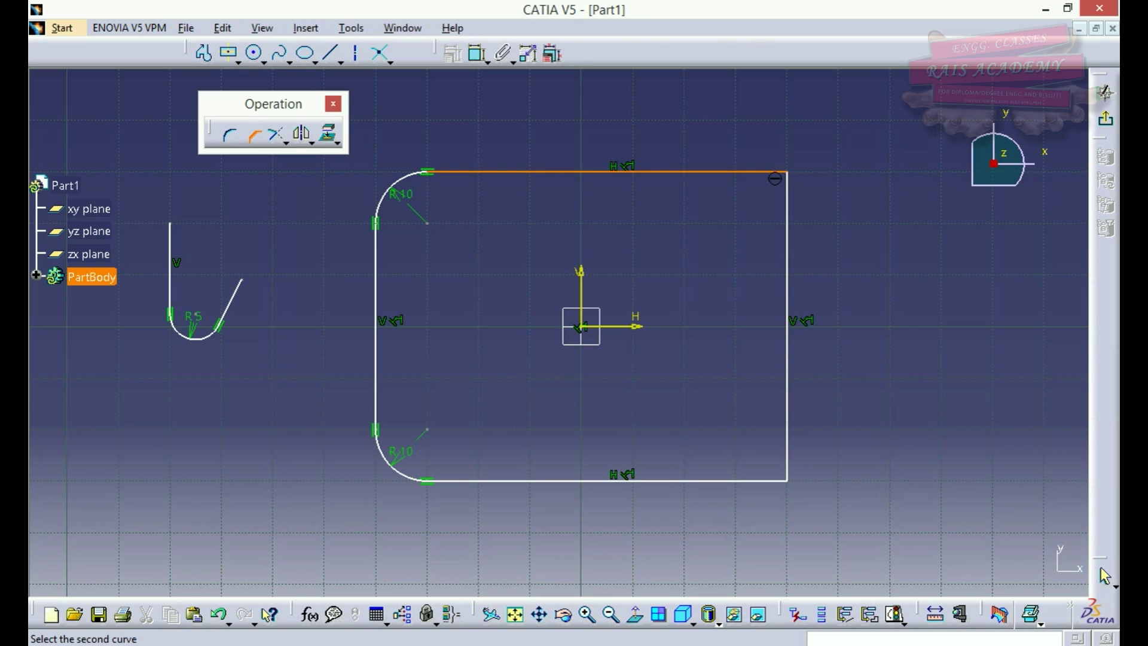
pyautogui.click(799, 210)
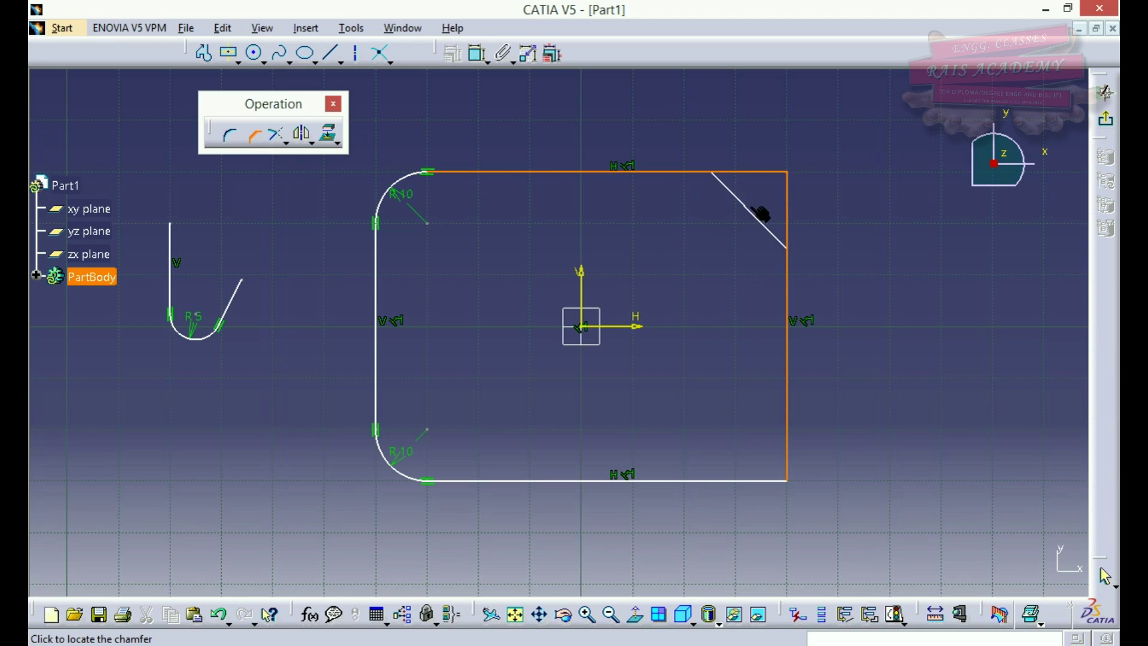
pyautogui.click(784, 195)
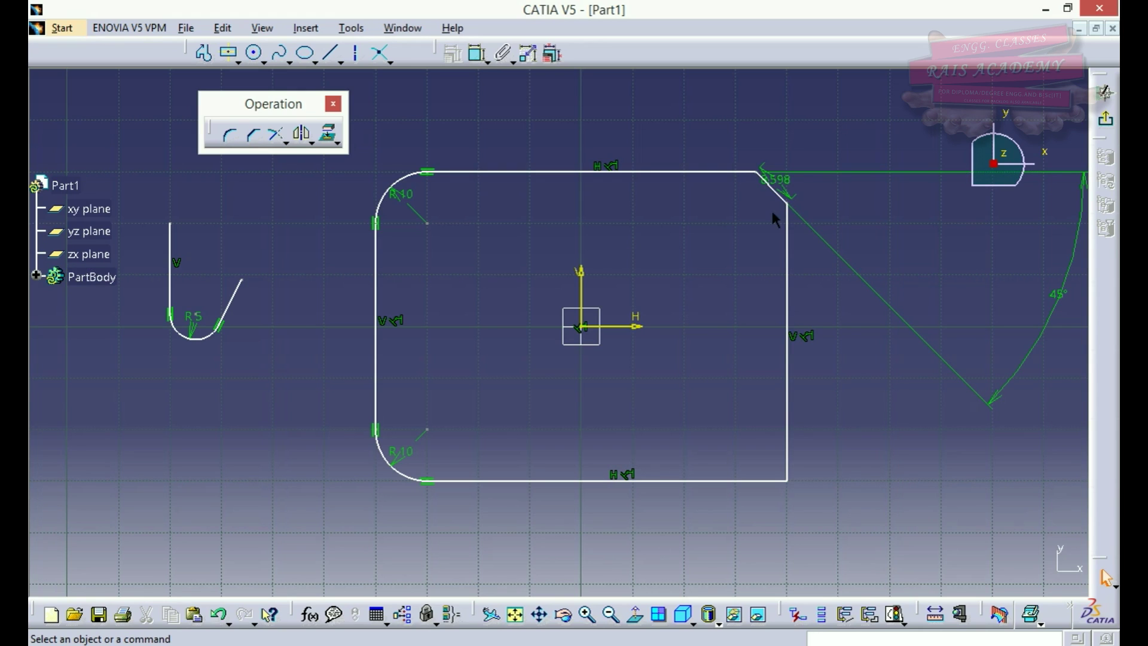
pyautogui.doubleClick(794, 186)
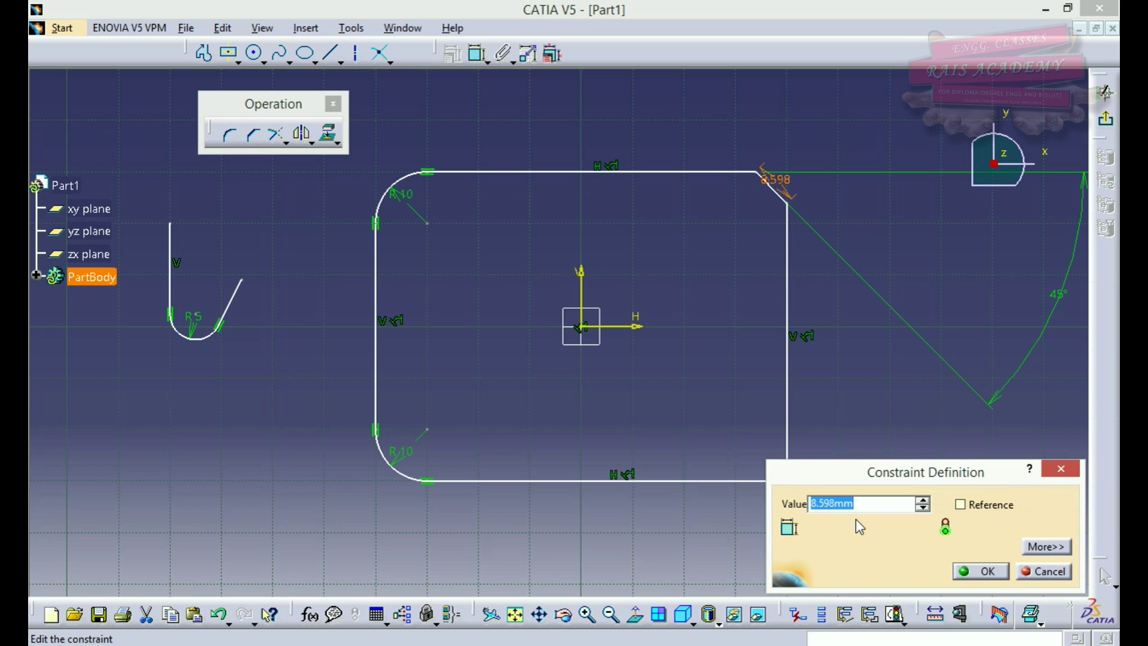
pyautogui.write('10')
pyautogui.press('Return')
# Set the angle of the rectangle's upper-right chamfer to 30 degrees.
pyautogui.moveTo(759, 243); pyautogui.dragTo(480, 301, button='middle')
pyautogui.doubleClick(786, 359)
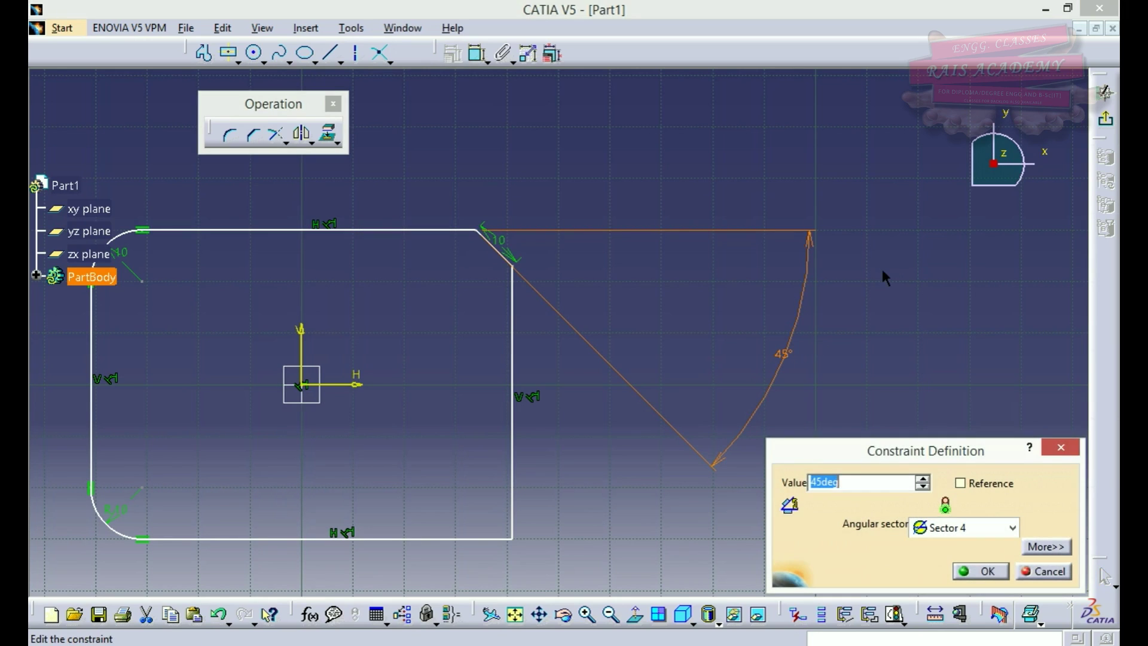
pyautogui.write('30')
pyautogui.press('Return')
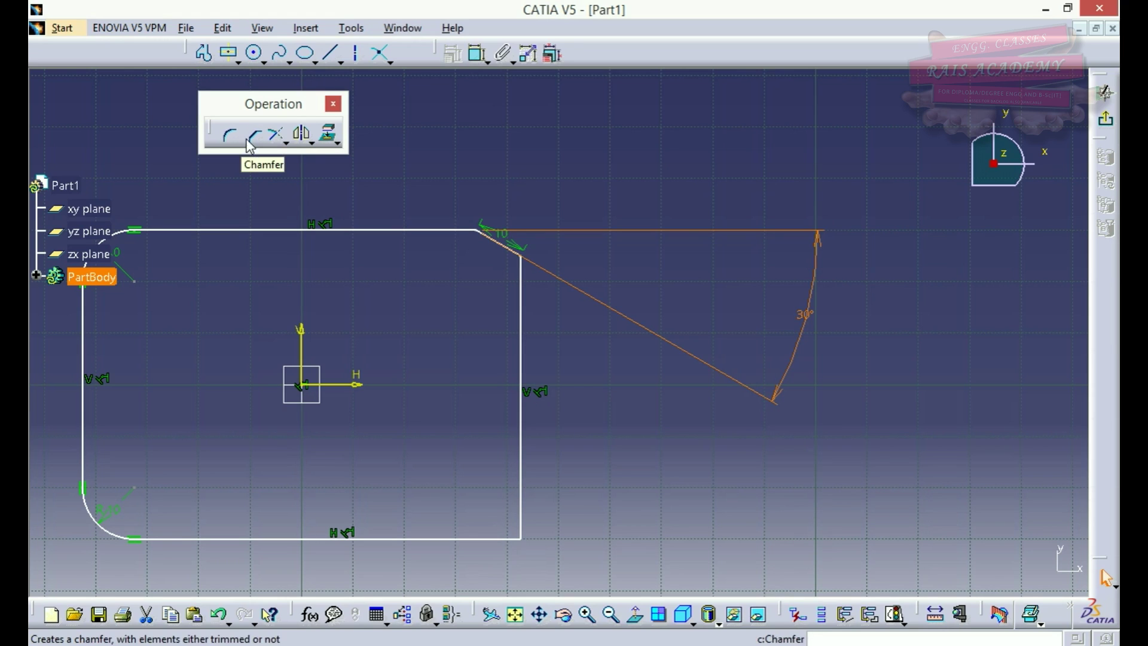
# Detach the Relimitations tools as a floating toolbar and place it beside the Operation toolbar.
pyautogui.click(287, 144)
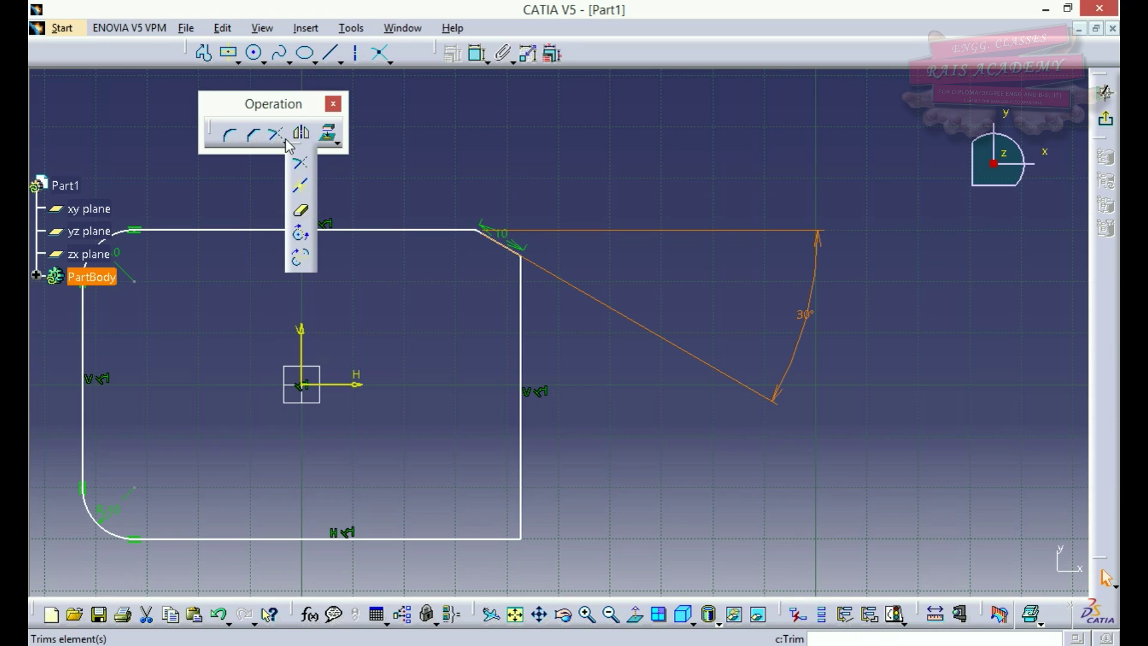
pyautogui.moveTo(391, 156); pyautogui.dragTo(657, 107)
pyautogui.moveTo(758, 53); pyautogui.dragTo(450, 133)
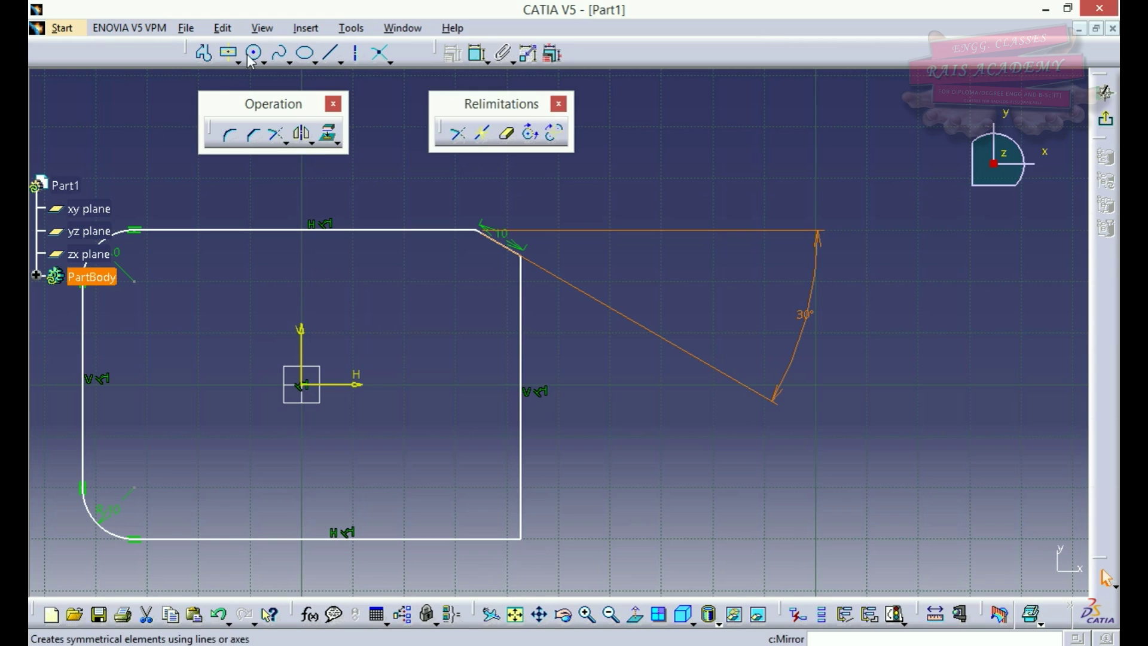
# Sketch a slightly slanted line from inside the rectangle across its right edge.
pyautogui.click(331, 52)
pyautogui.click(404, 333)
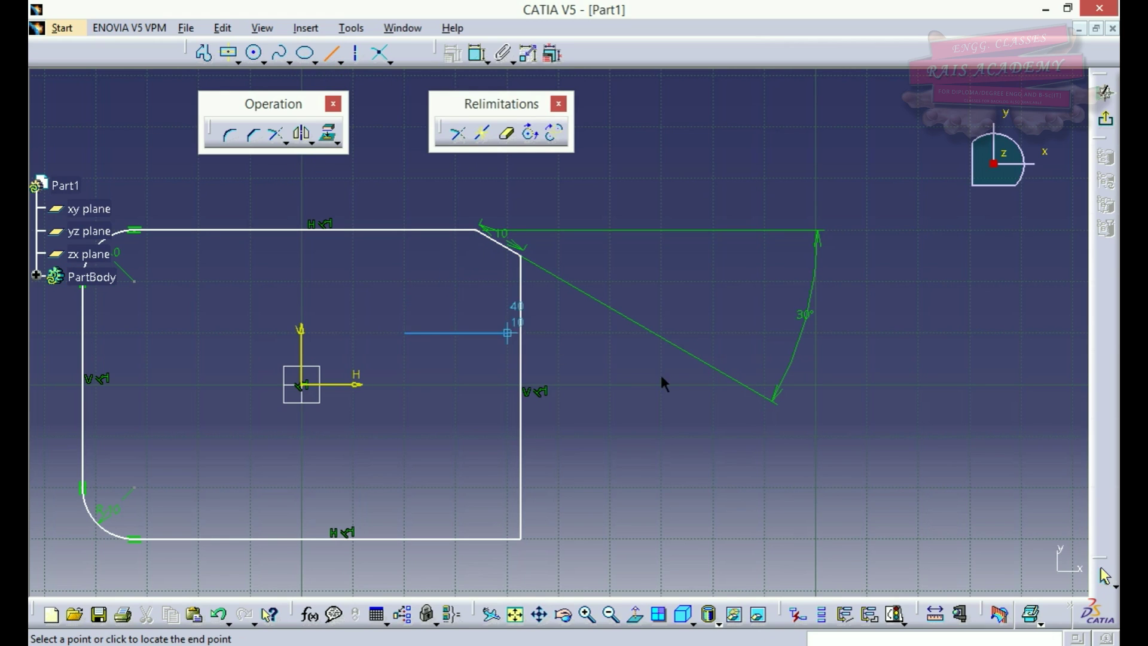
pyautogui.click(661, 374)
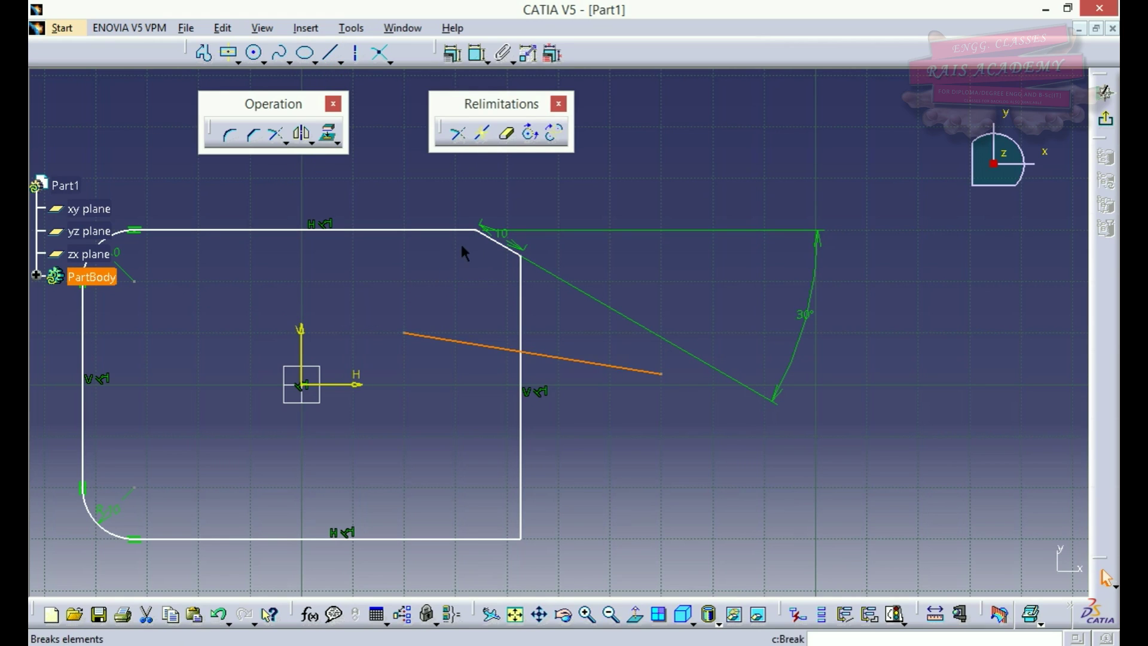
# Trim the slanted line and the rectangle's right edge to their intersection, keeping the line's inner part and the edge's upper part.
pyautogui.click(461, 135)
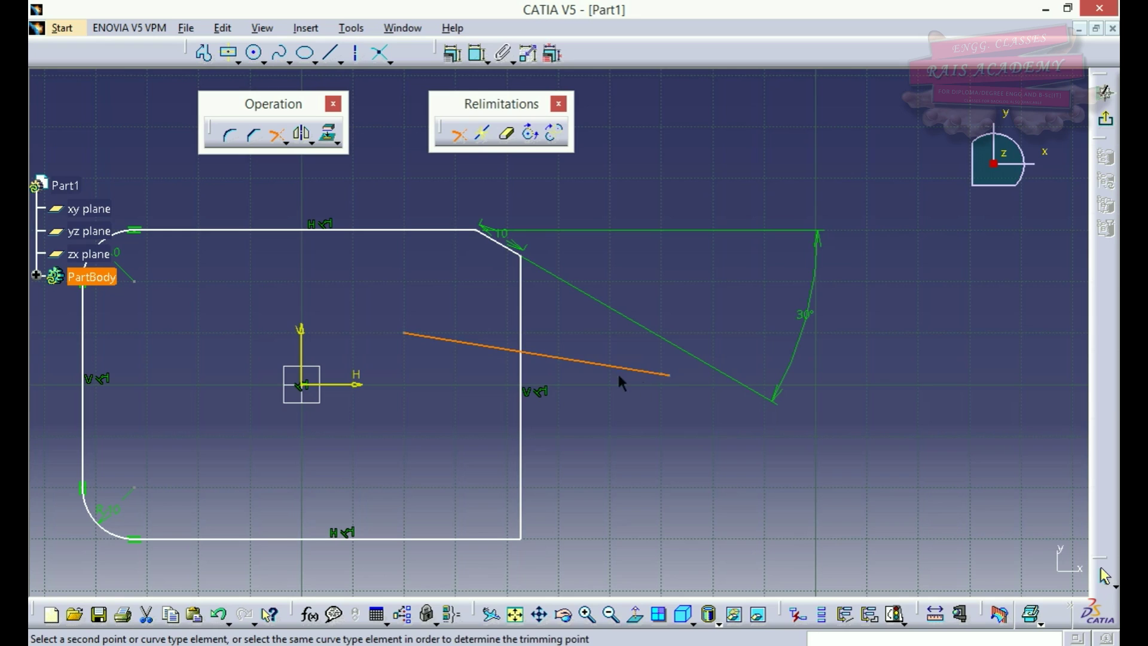
pyautogui.click(521, 332)
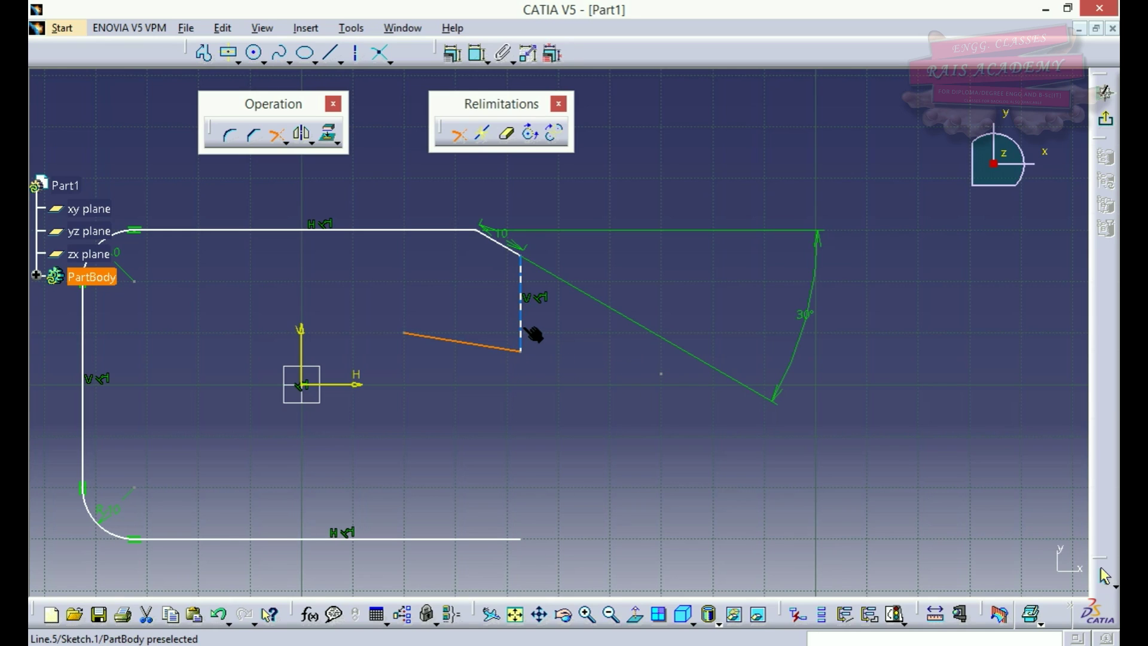
pyautogui.click(526, 330)
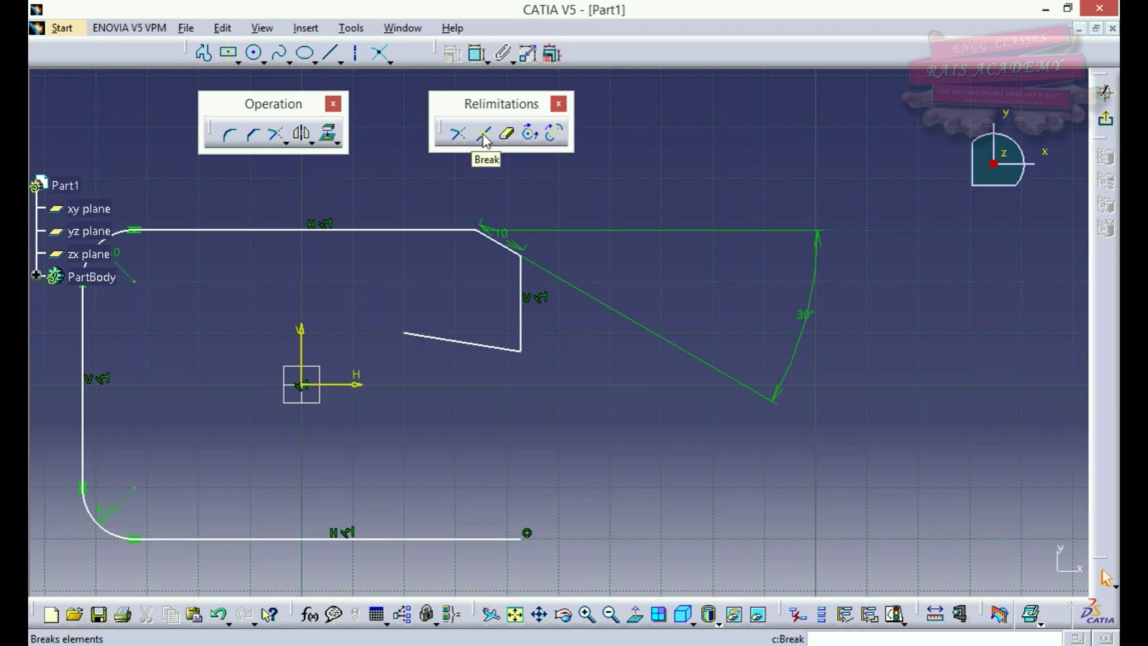
pyautogui.press('Escape')
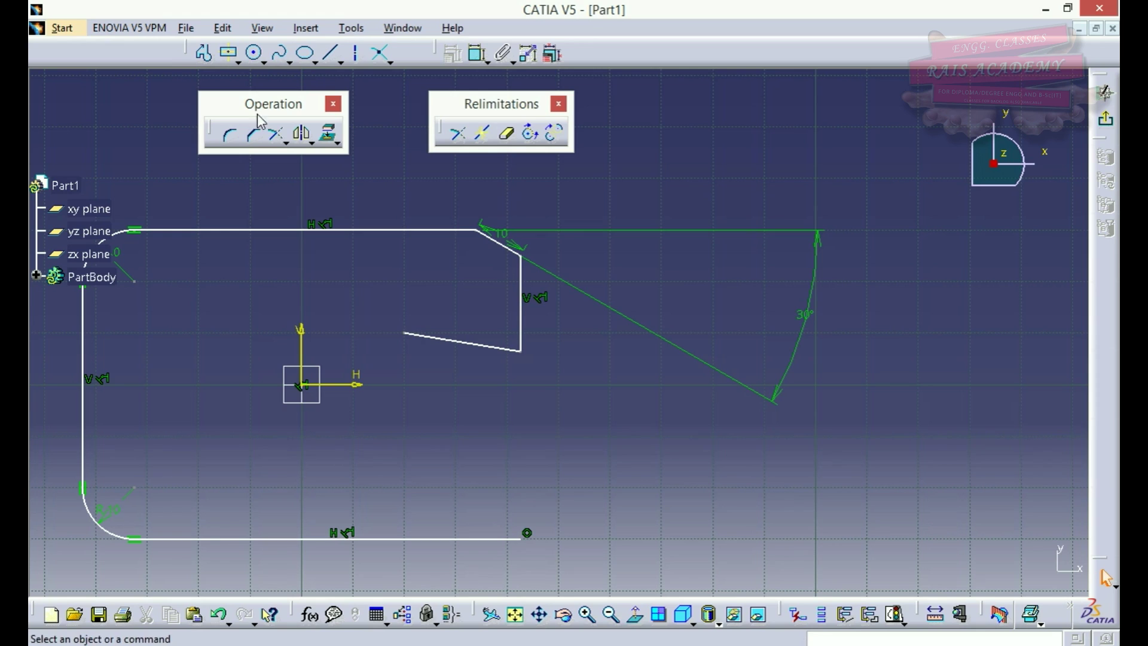
# Sketch a steep slanted line from inside the rectangle up across its top edge.
pyautogui.click(330, 52)
pyautogui.click(235, 309)
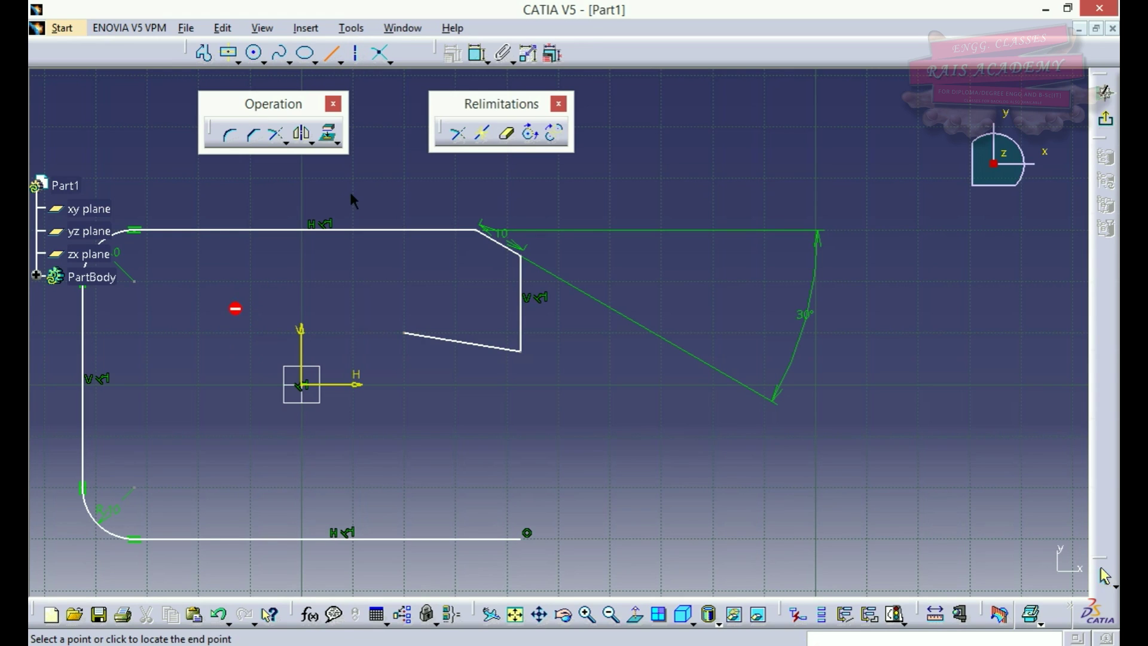
pyautogui.click(367, 177)
pyautogui.click(438, 193)
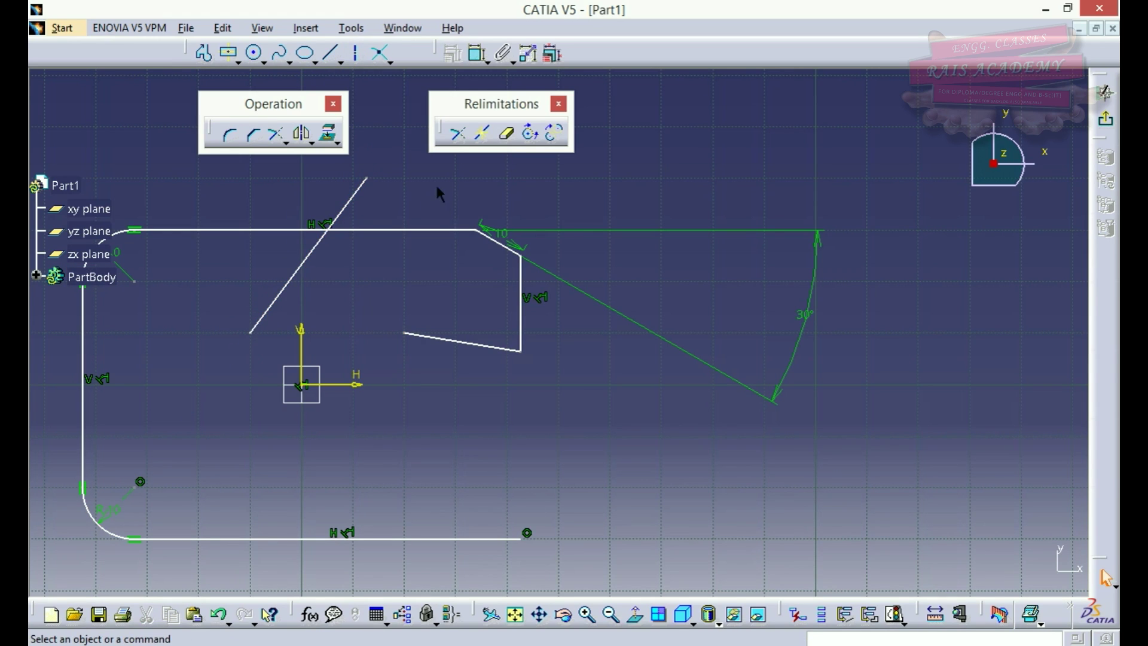
# Break the rectangle's top edge where the steep slanted line crosses it, and select the resulting segments to check the split.
pyautogui.click(478, 136)
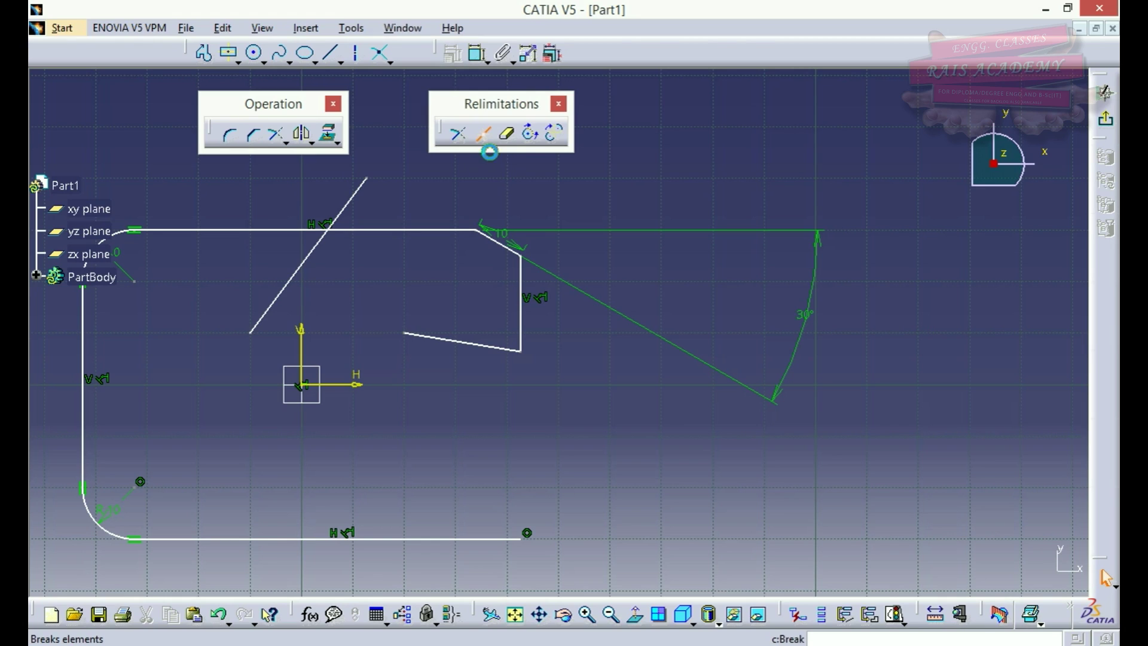
pyautogui.click(430, 231)
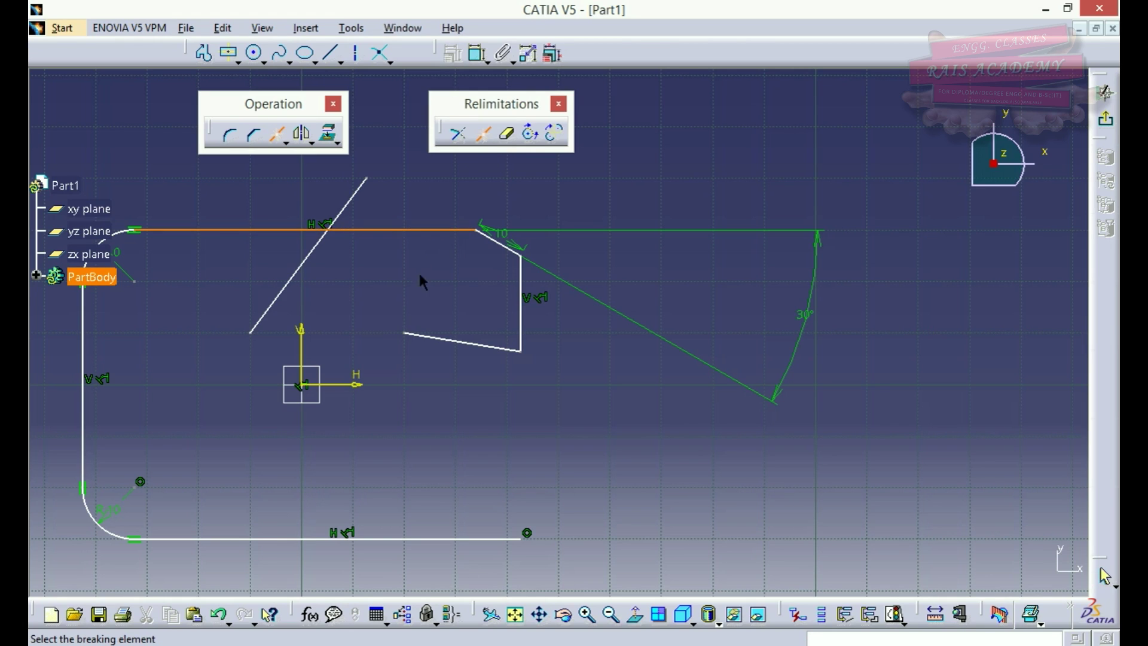
pyautogui.click(346, 212)
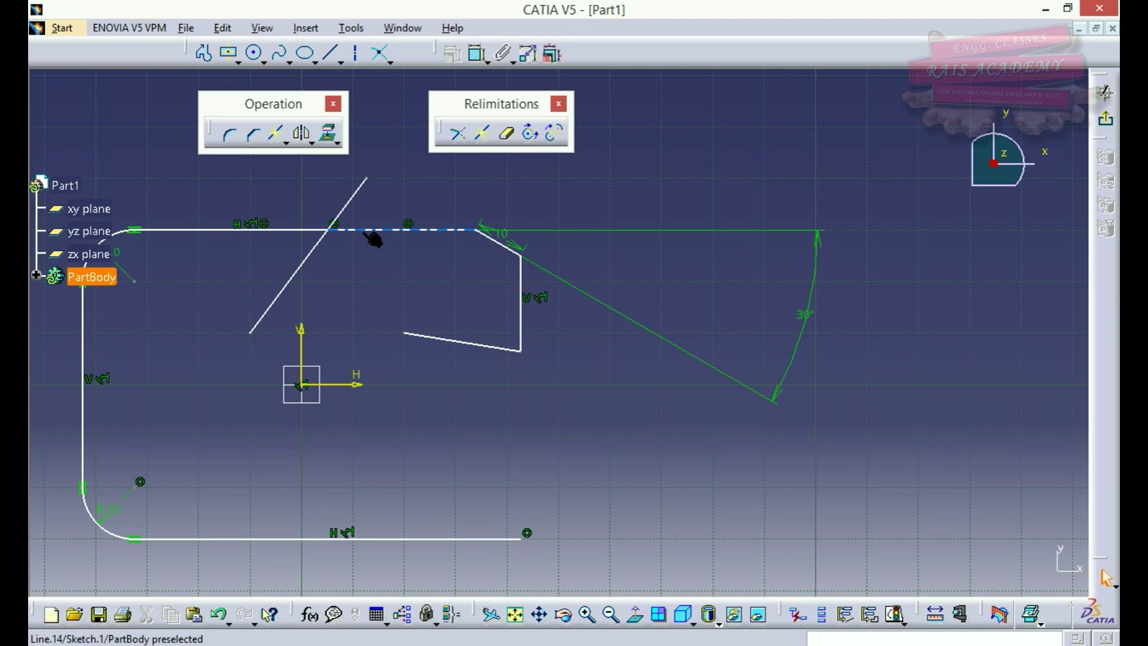
pyautogui.click(315, 235)
pyautogui.click(401, 233)
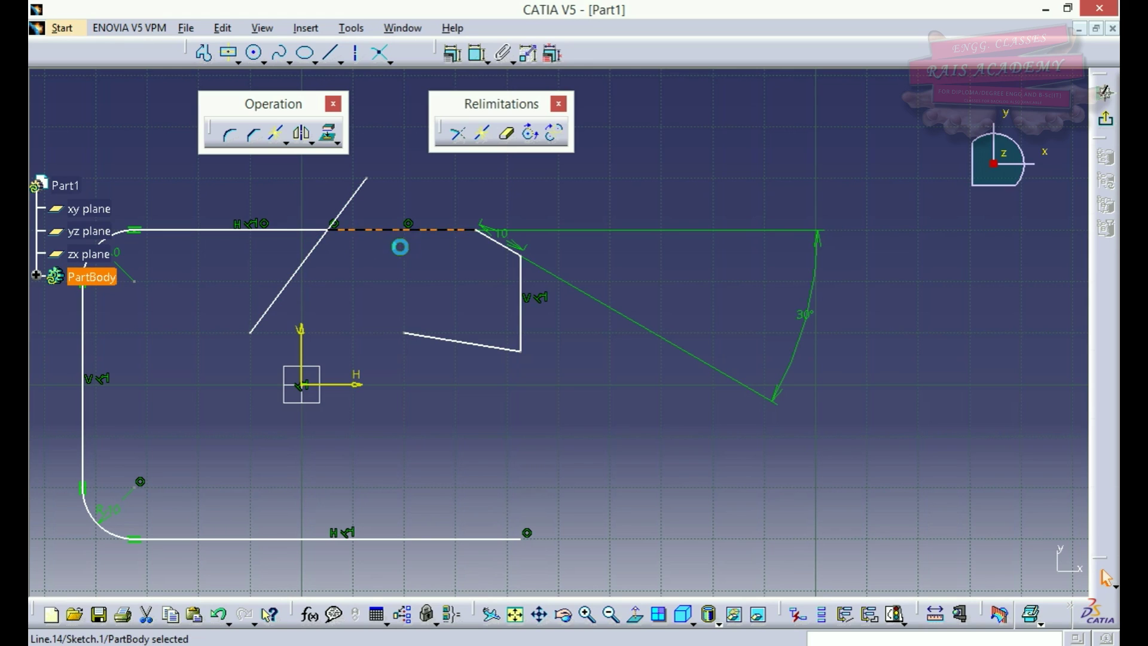
pyautogui.click(469, 248)
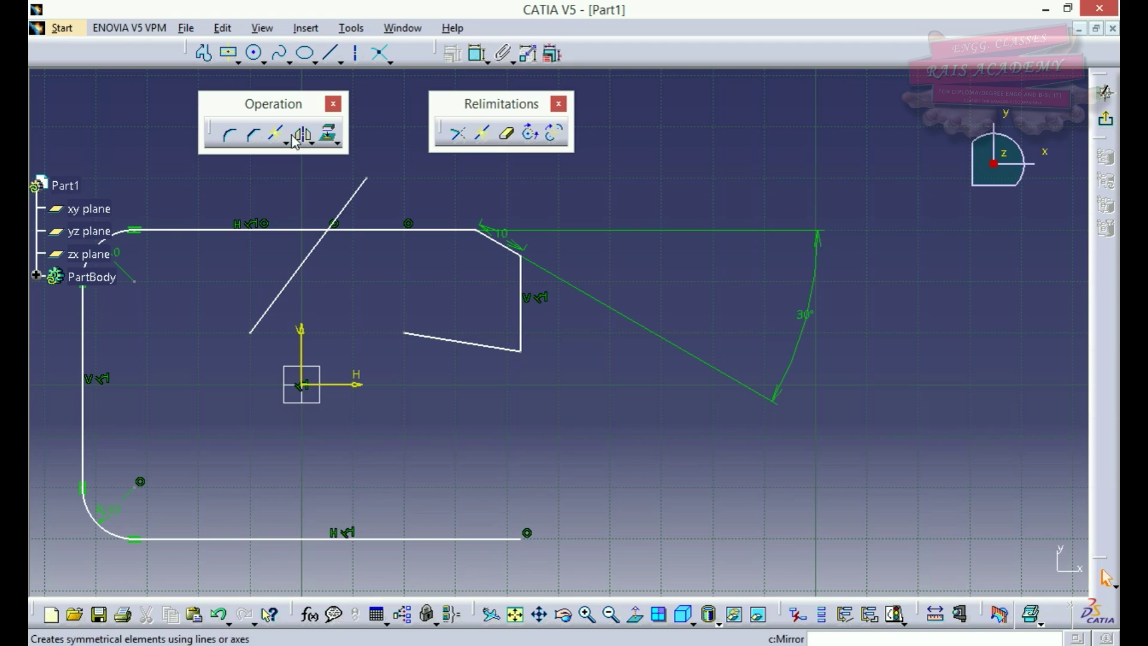
# Sketch a line from the top edge down past the trimmed line, and continue with a profile to the chamfer's upper end and outward.
pyautogui.click(330, 53)
pyautogui.click(402, 229)
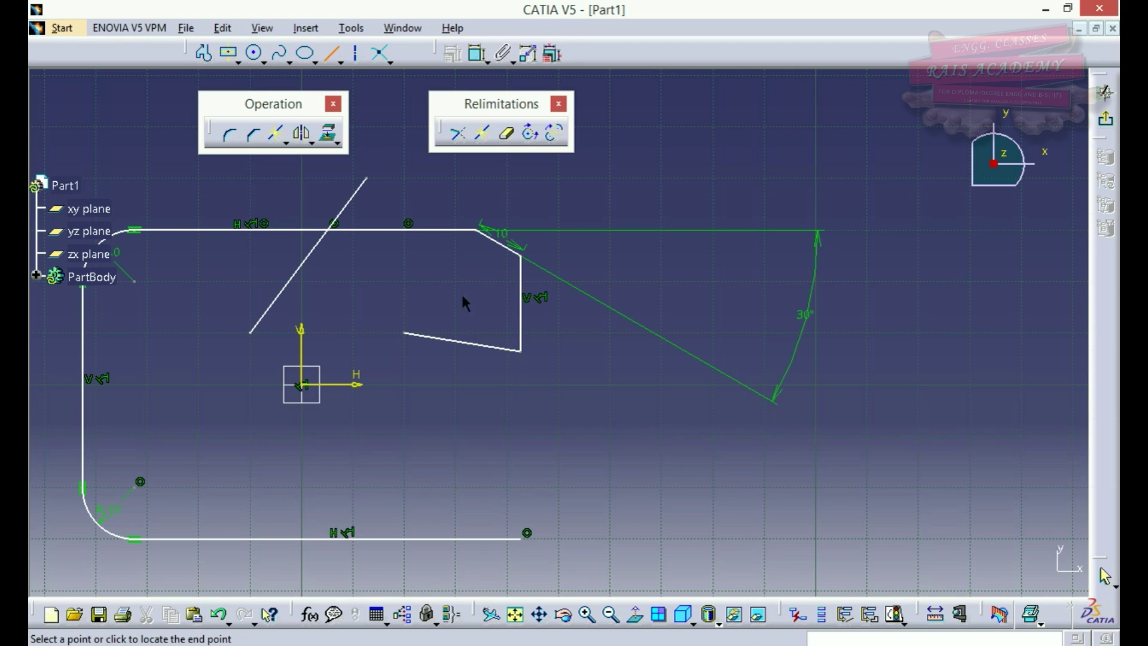
pyautogui.click(507, 385)
pyautogui.click(204, 52)
pyautogui.click(508, 385)
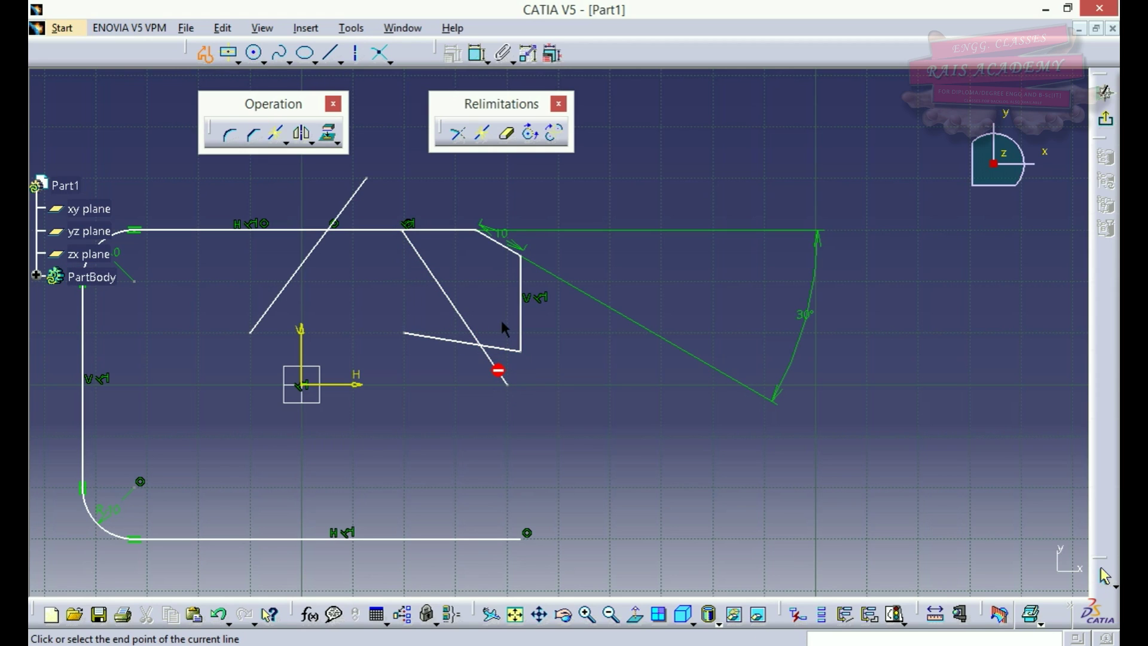
pyautogui.click(477, 230)
pyautogui.click(560, 256)
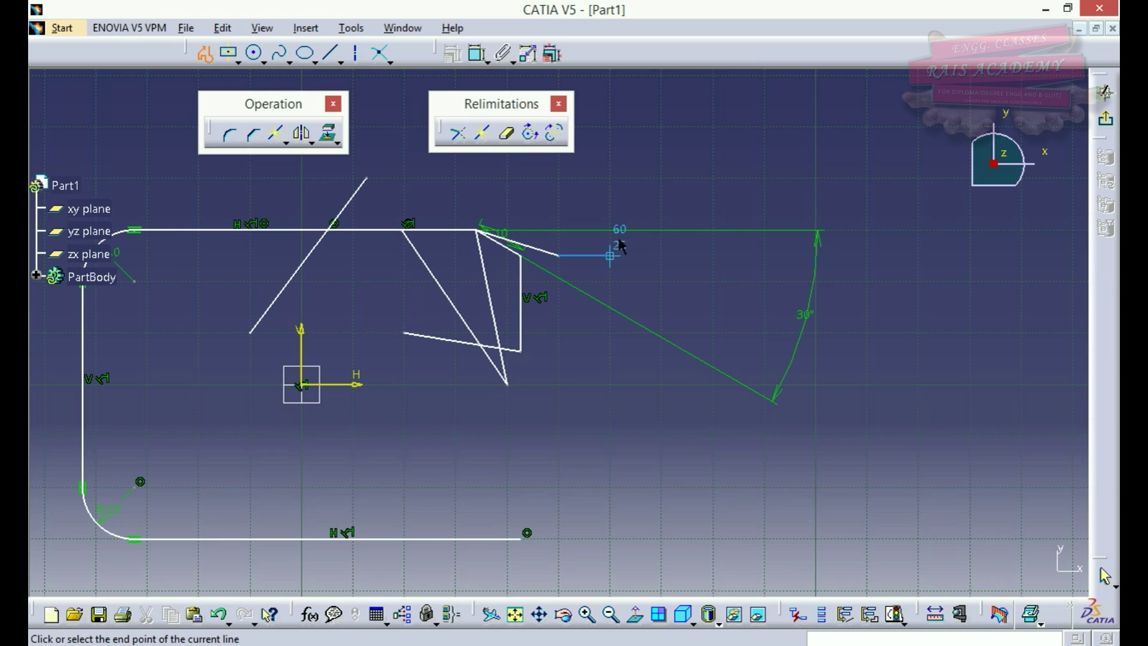
# Quick-trim the end of the line from the top edge that extends below the trimmed line, and select neighbouring elements to check the result.
pyautogui.click(508, 137)
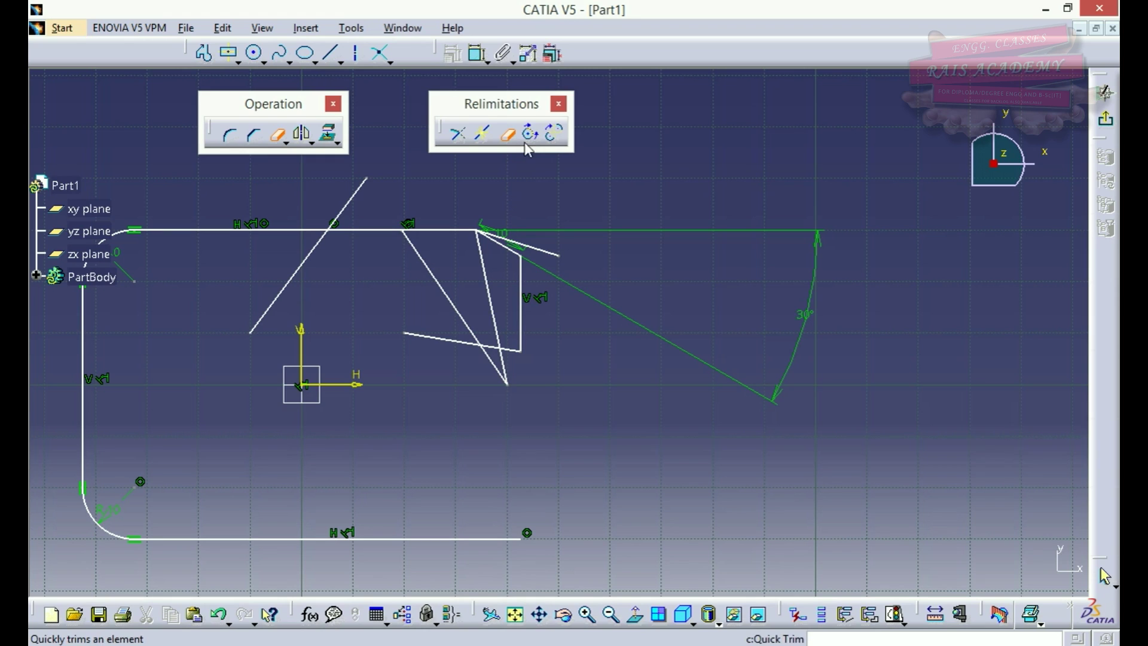
pyautogui.click(502, 373)
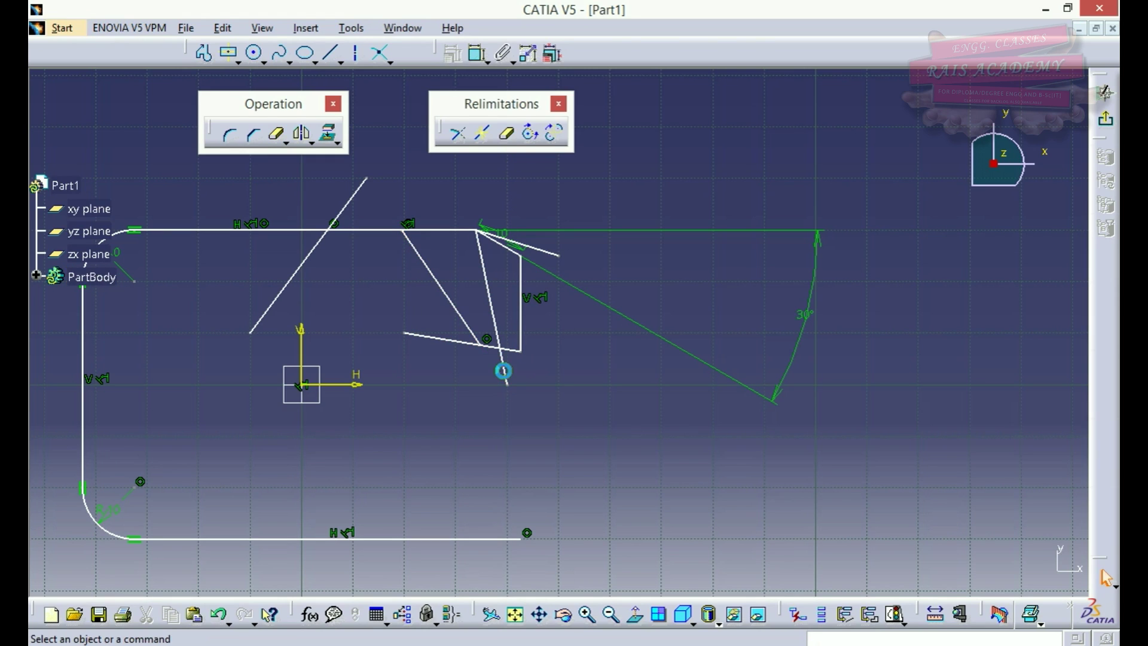
pyautogui.click(466, 342)
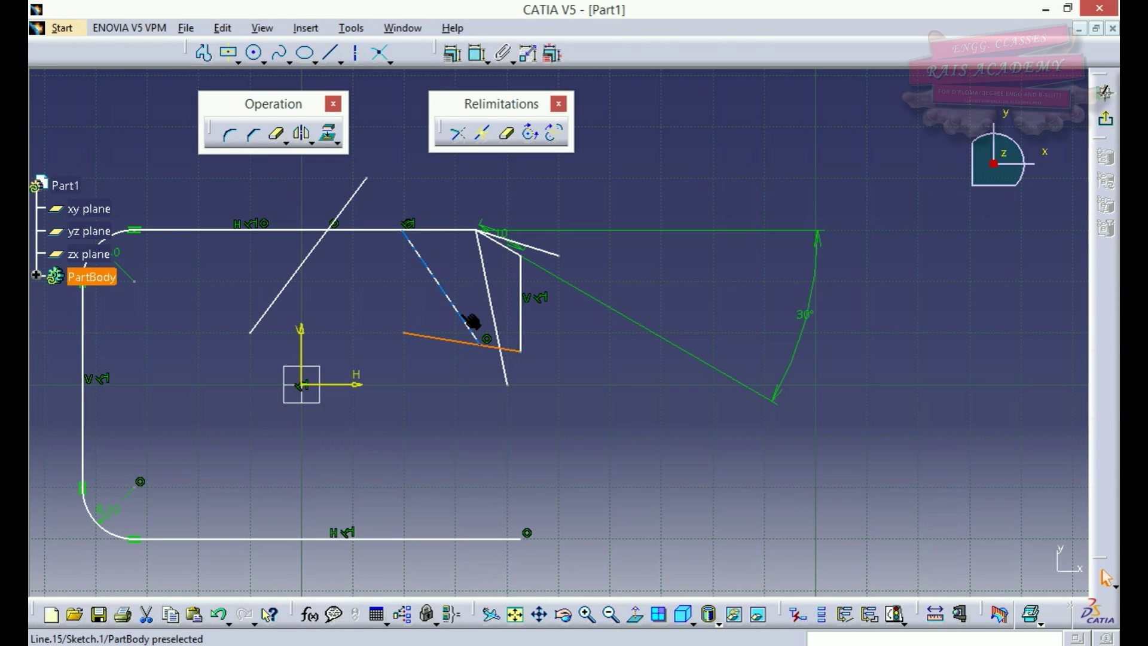
pyautogui.click(471, 324)
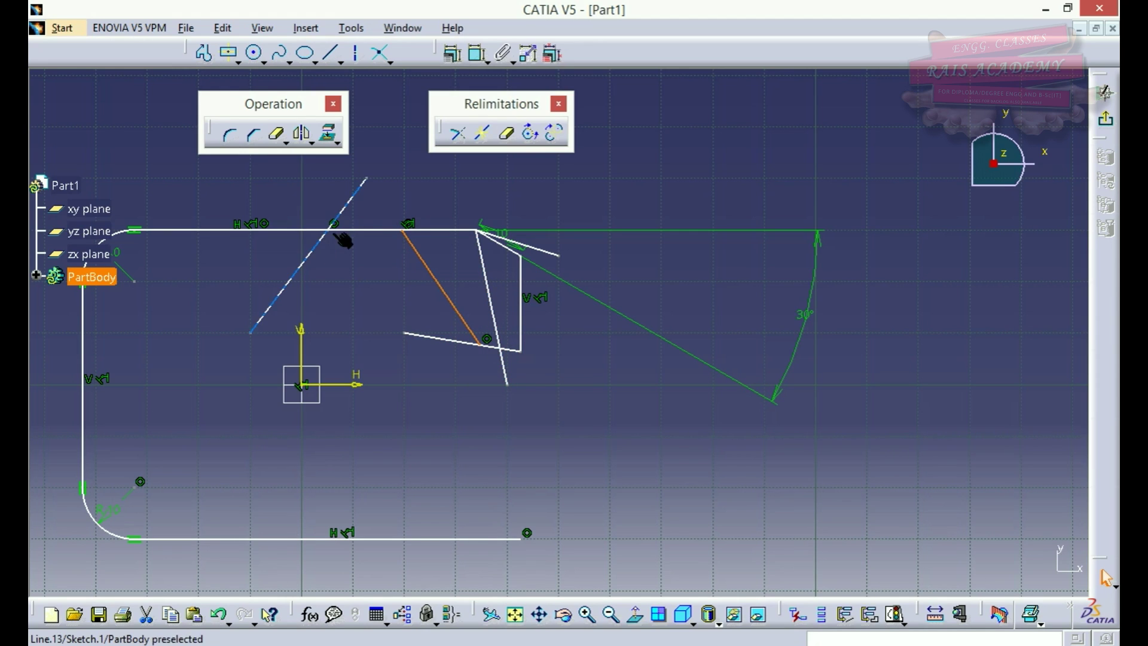
pyautogui.click(508, 251)
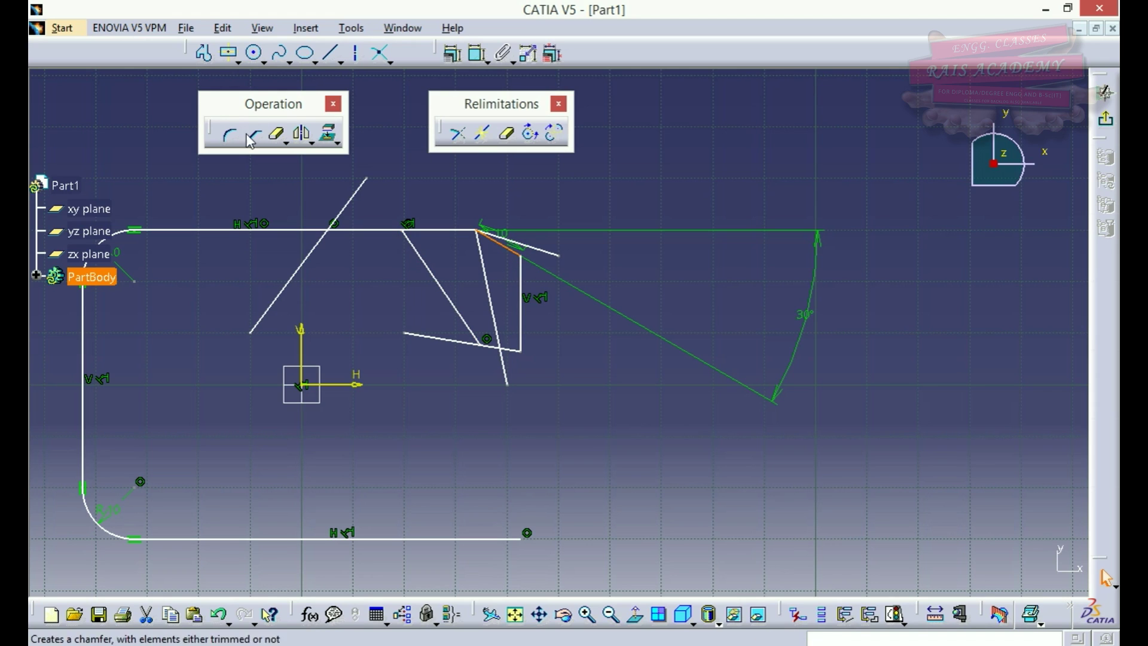
# Sketch a narrow centered rectangle about the origin with its upper-right corner on the upper end of the steep slanted line.
pyautogui.click(230, 55)
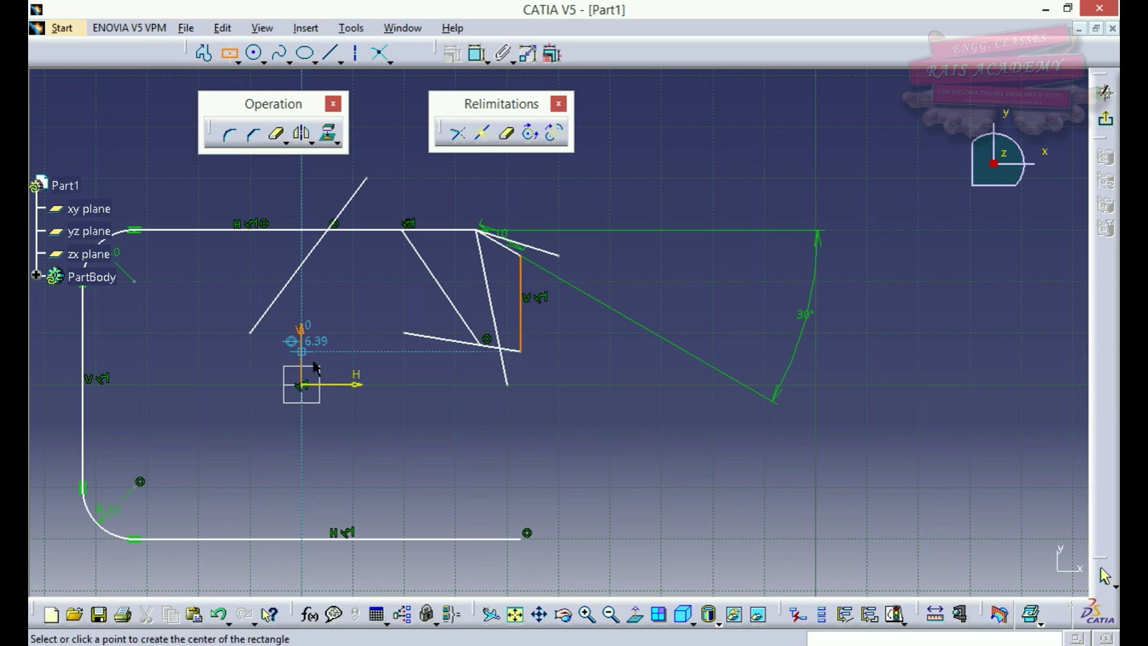
pyautogui.click(301, 384)
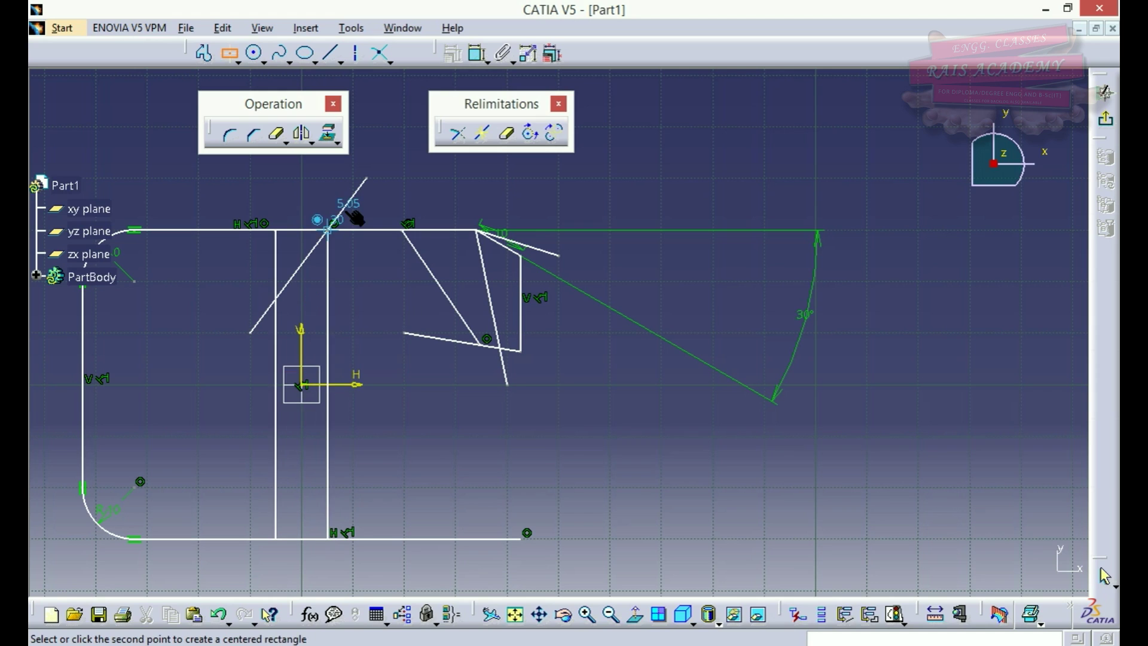
pyautogui.click(366, 177)
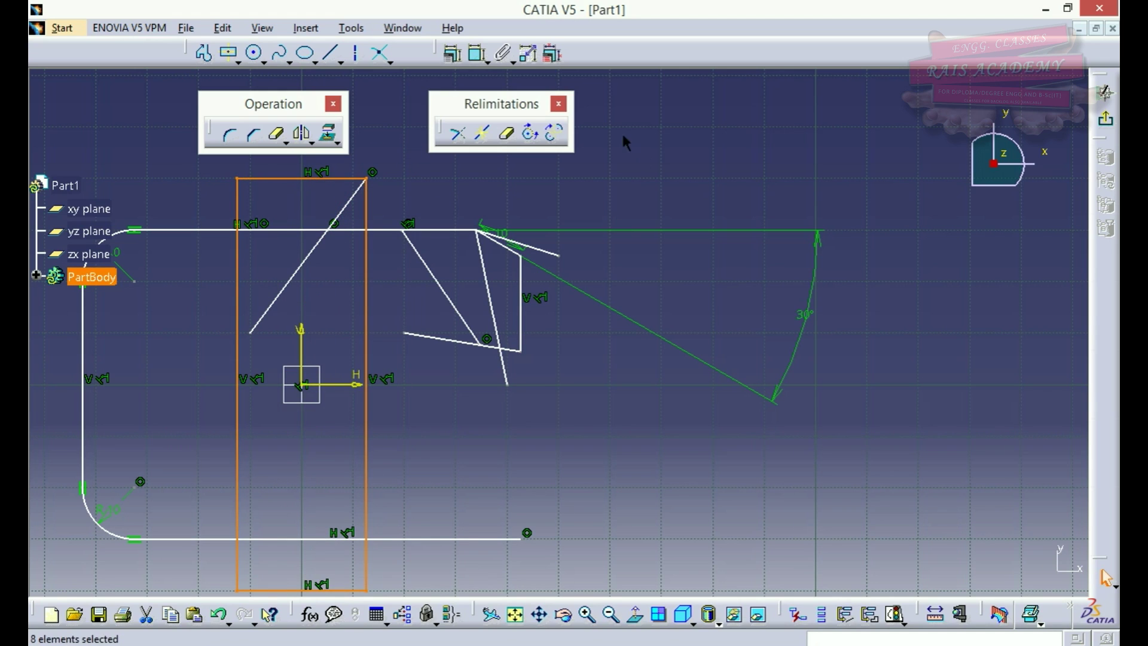
# Sketch a diagonal line from the narrow rectangle's upper-left corner across its right edge to about H 19.5, V -2.8.
pyautogui.click(330, 53)
pyautogui.click(310, 178)
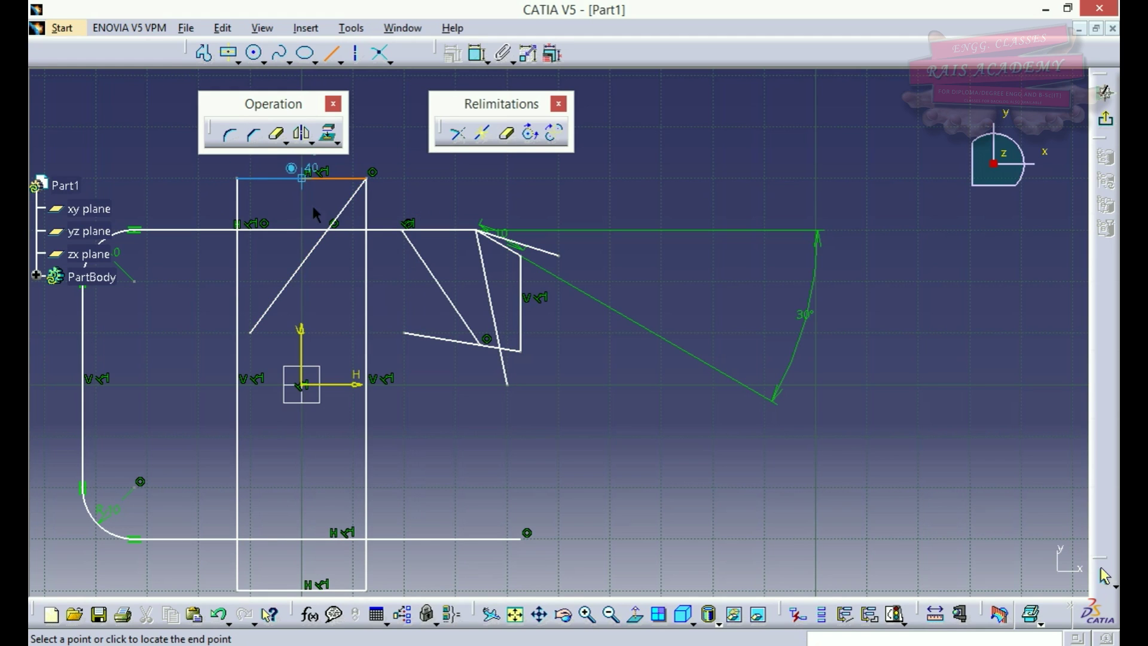
pyautogui.click(401, 397)
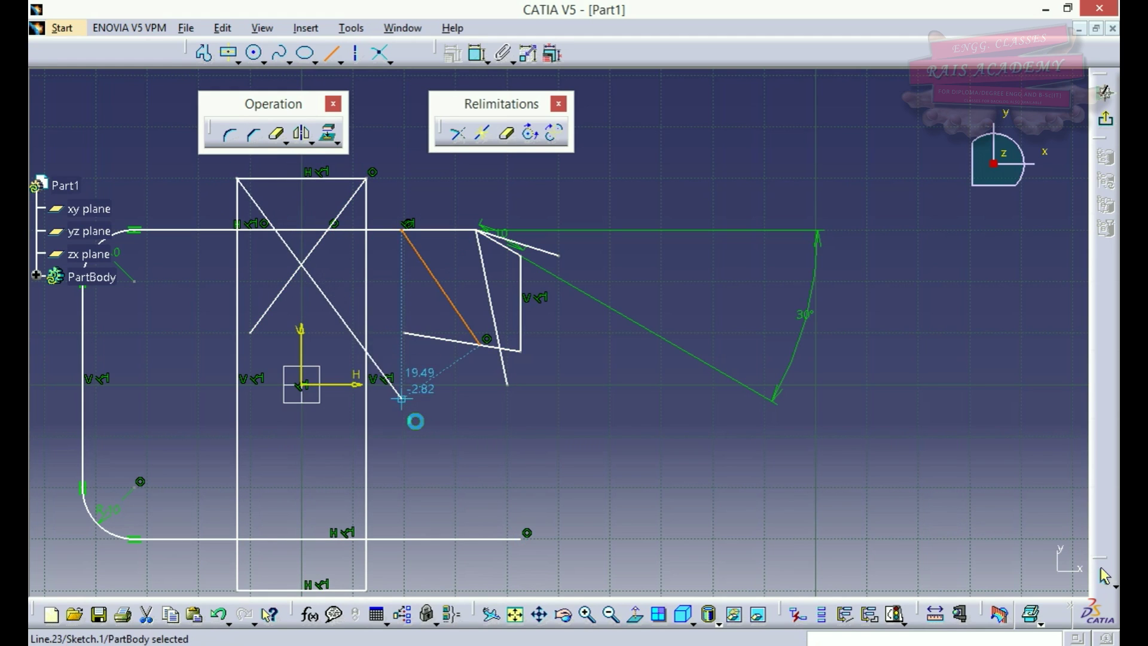
# Quick-trim the narrow rectangle's right edge between the wide rectangle's top edge and the long diagonal line.
pyautogui.click(507, 133)
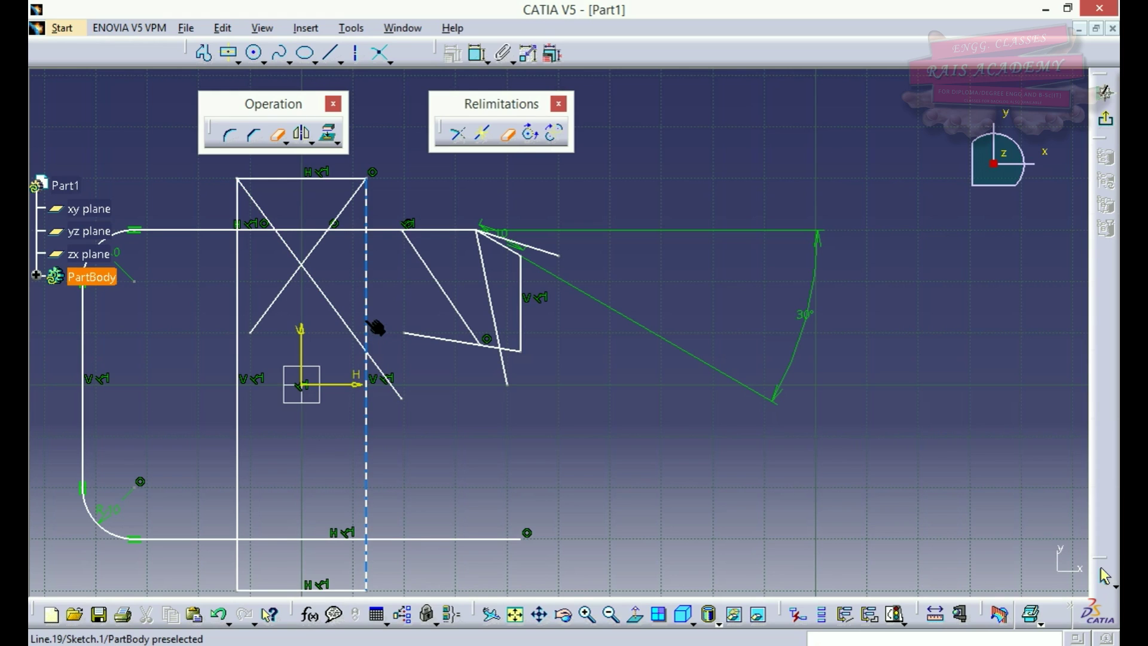
pyautogui.click(505, 129)
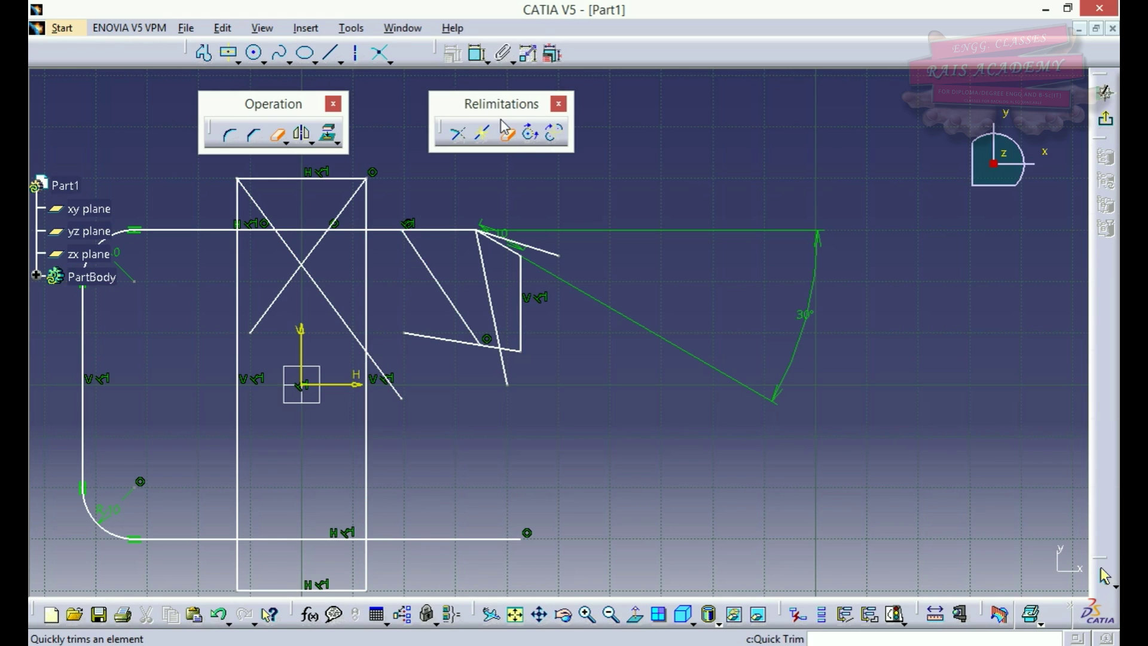
pyautogui.click(367, 280)
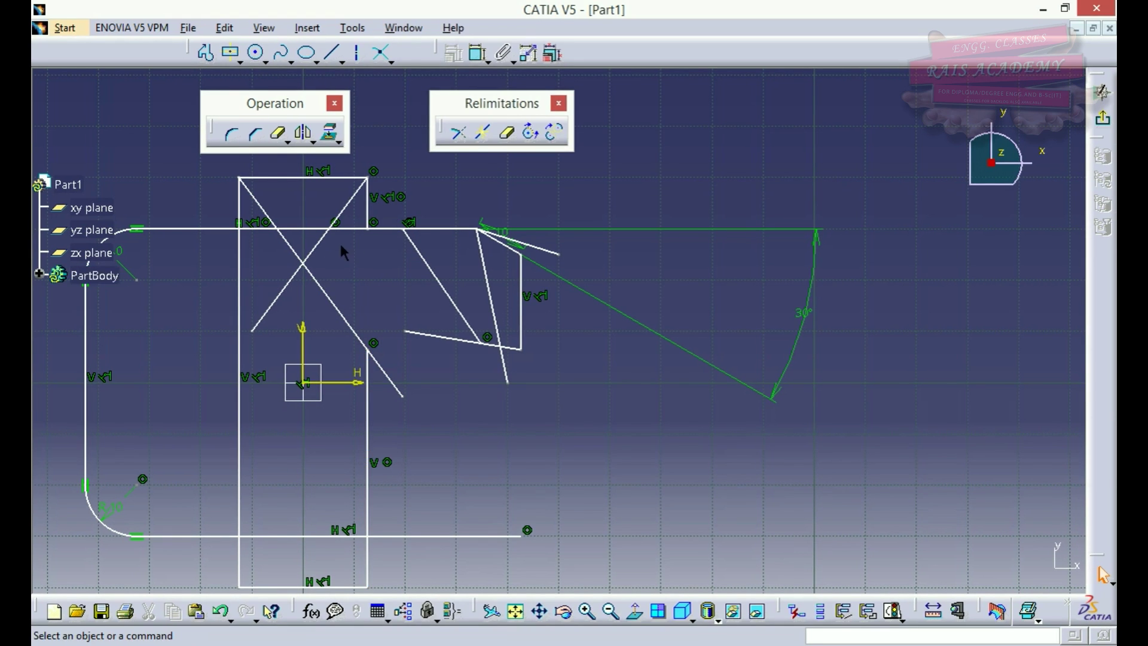
# Examine the definition of the long diagonal line, including its end points, length and angle.
pyautogui.click(338, 304)
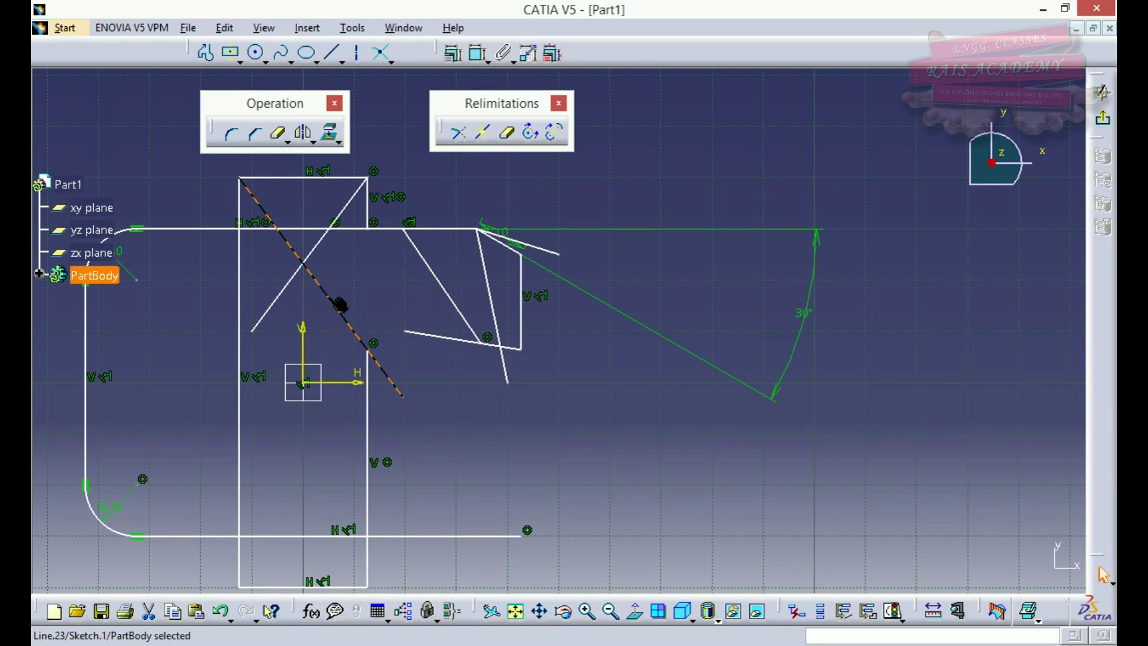
pyautogui.doubleClick(344, 312)
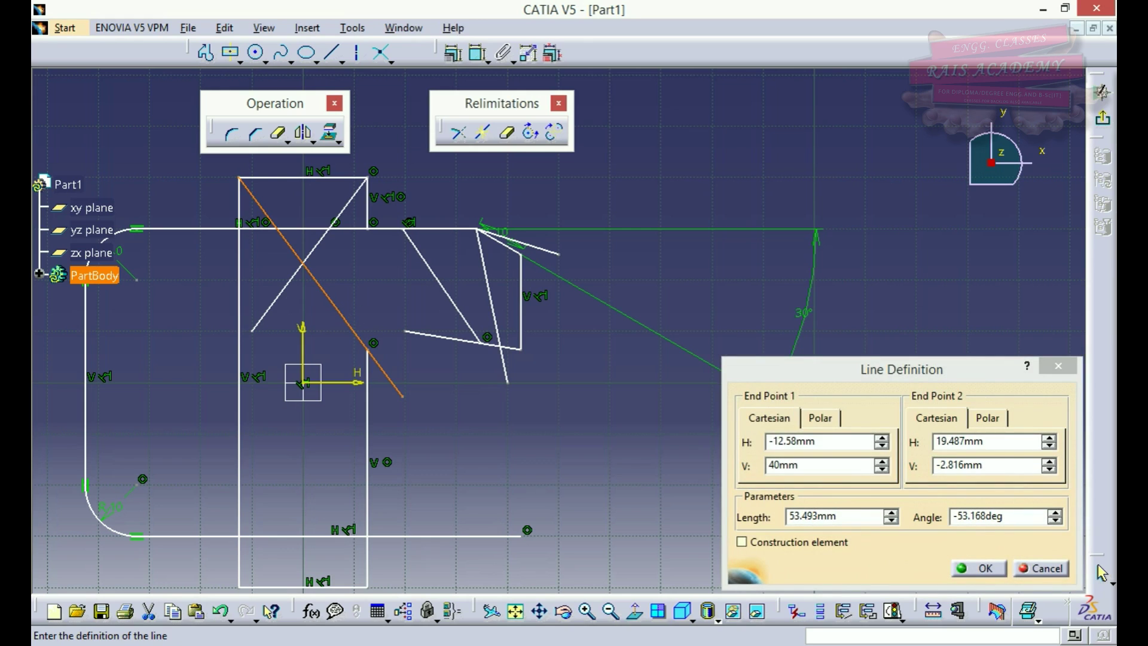
pyautogui.click(1038, 569)
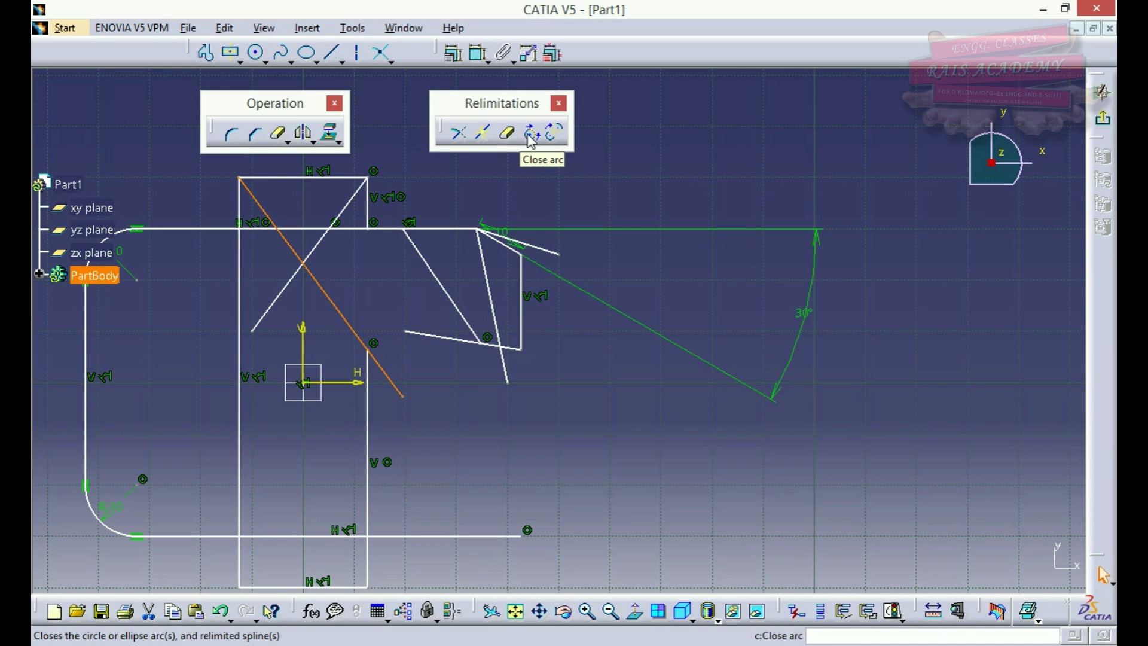
# Sketch a circle in the empty area to the right of the existing geometry, below the 30° angle dimension.
pyautogui.click(265, 60)
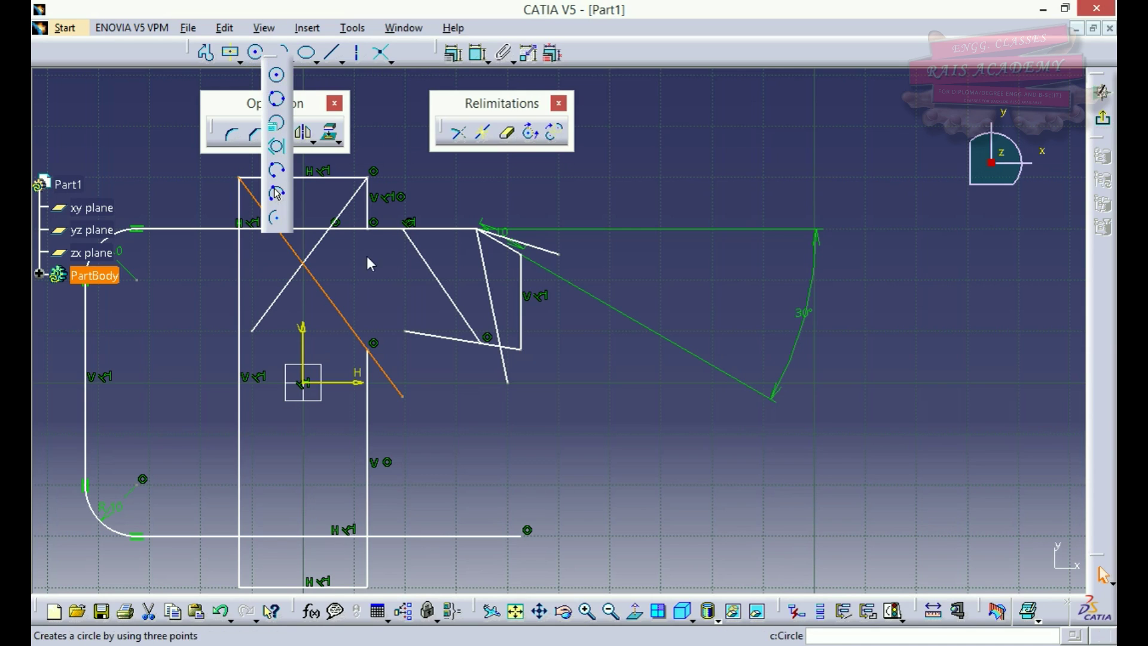
pyautogui.click(712, 437)
pyautogui.click(812, 377)
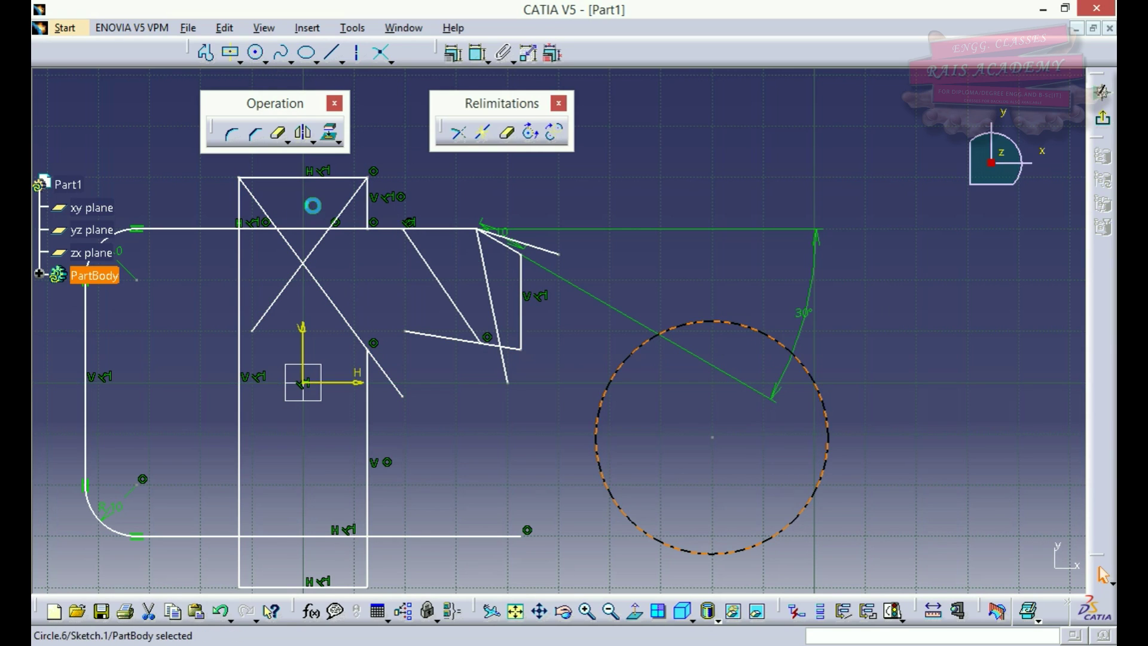
# Sketch a two-line profile from above the circle through its center and out past its right side, and quick-trim the upper arc between the lines.
pyautogui.click(206, 54)
pyautogui.click(661, 279)
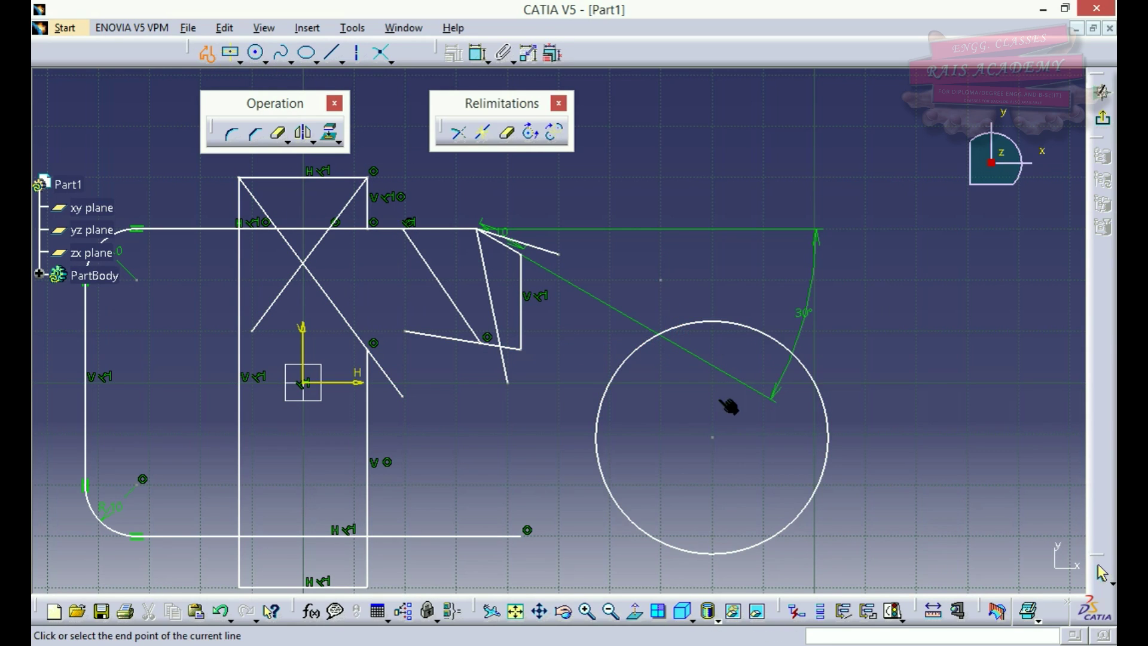
pyautogui.click(712, 437)
pyautogui.click(865, 372)
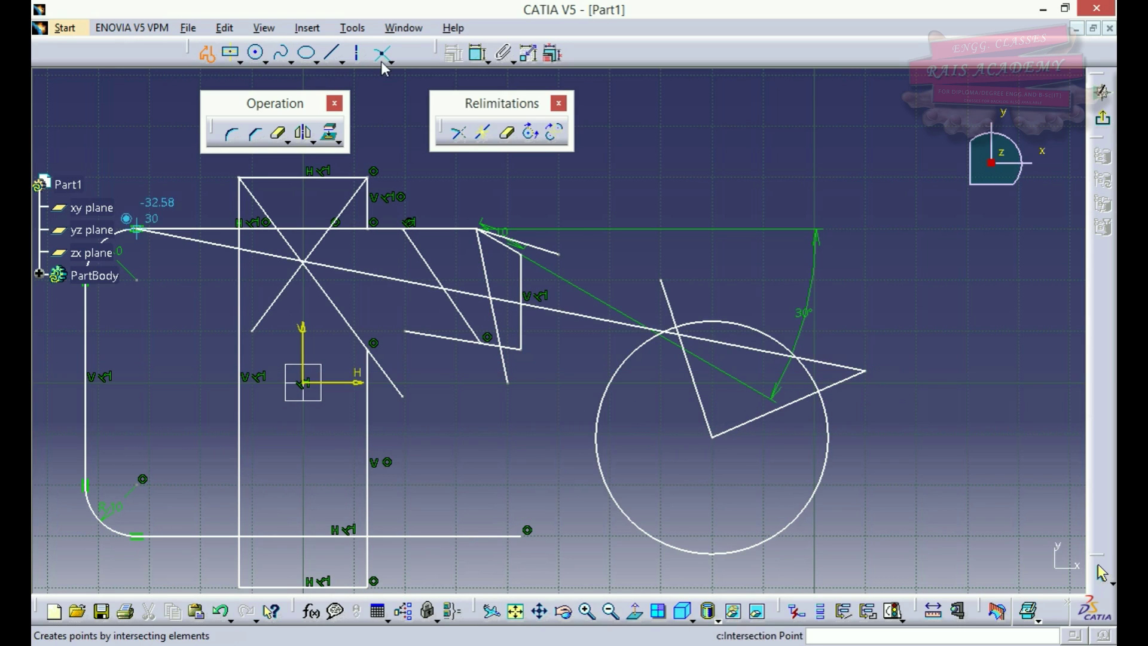
pyautogui.click(509, 135)
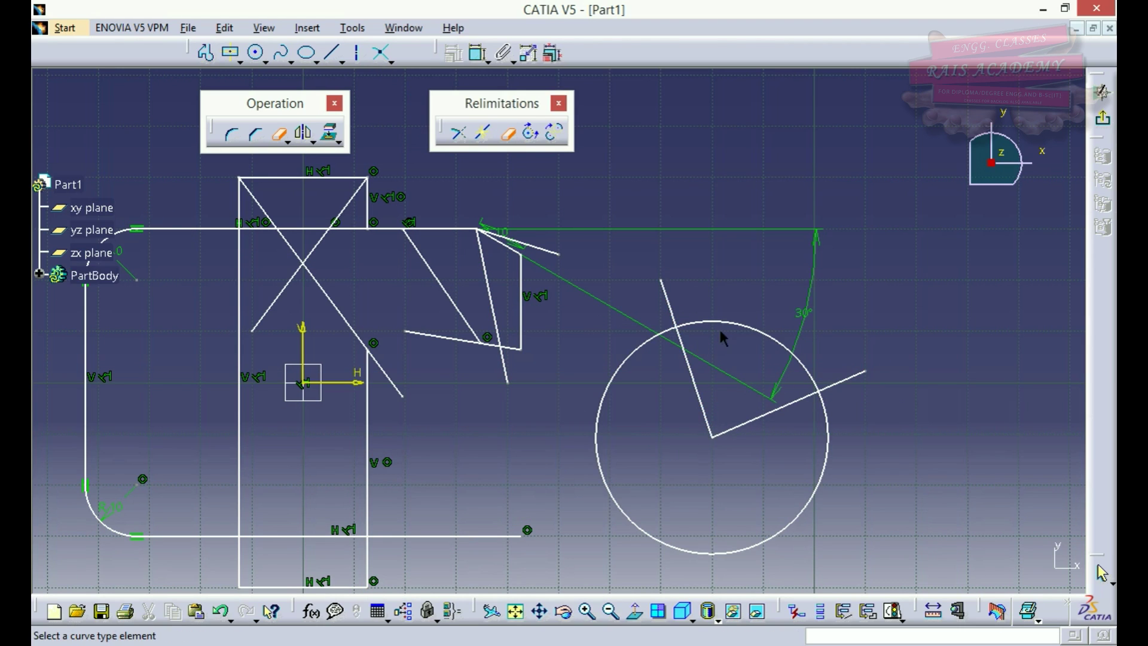
pyautogui.click(749, 338)
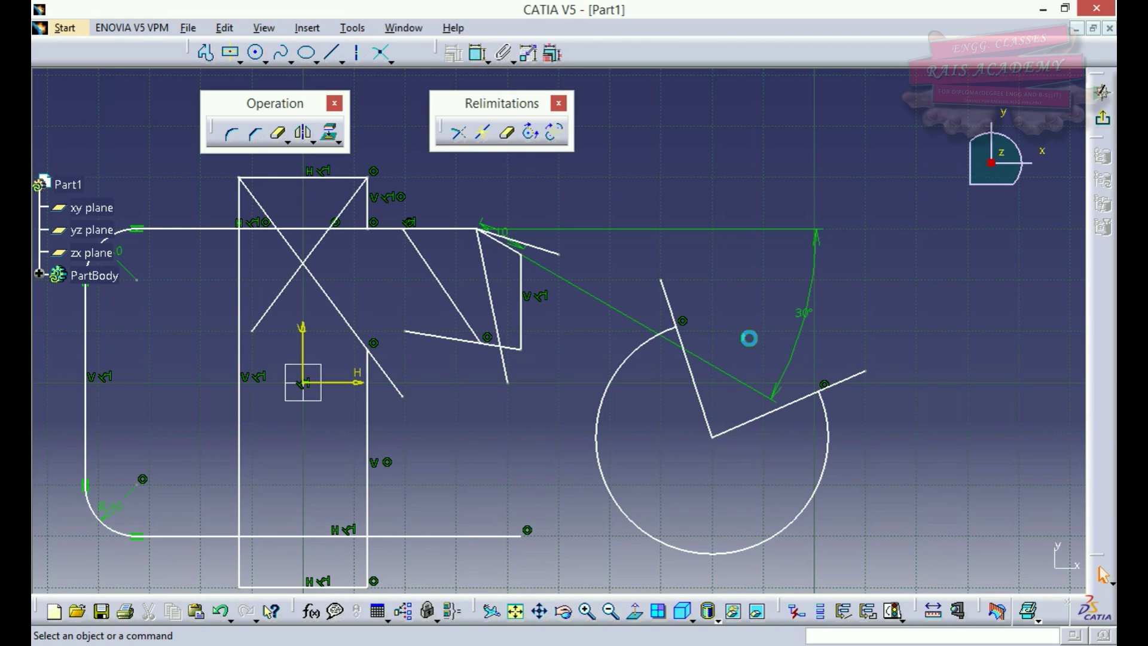
# Try Close Arc on the trimmed circle to restore the full circle, and undo the closure.
pyautogui.click(531, 135)
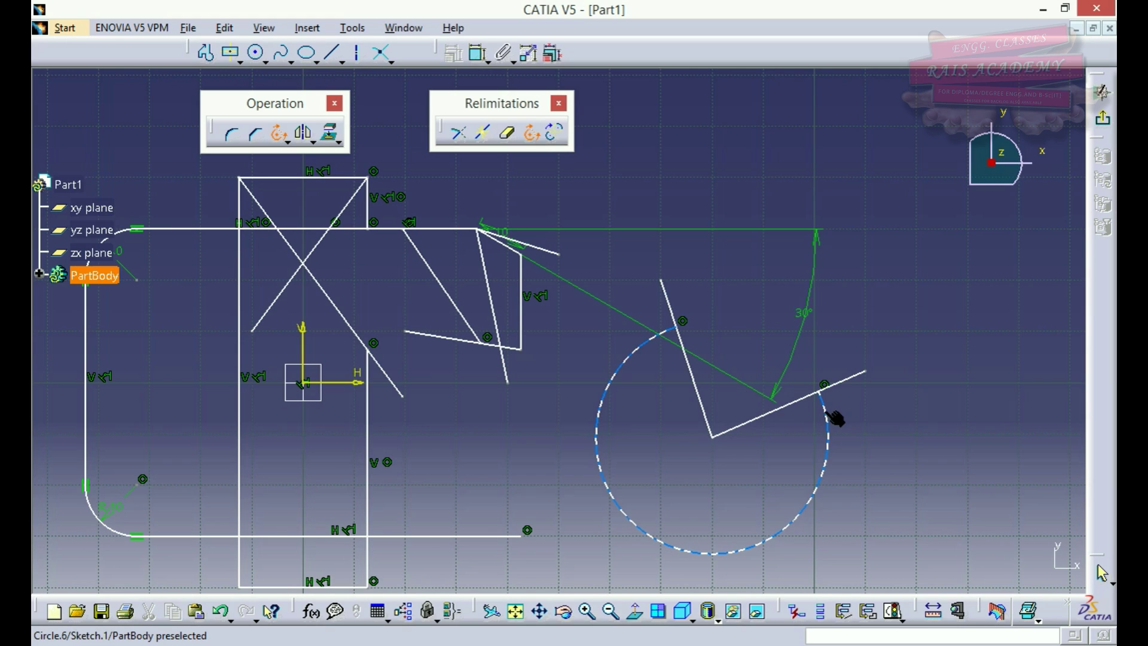
pyautogui.click(834, 417)
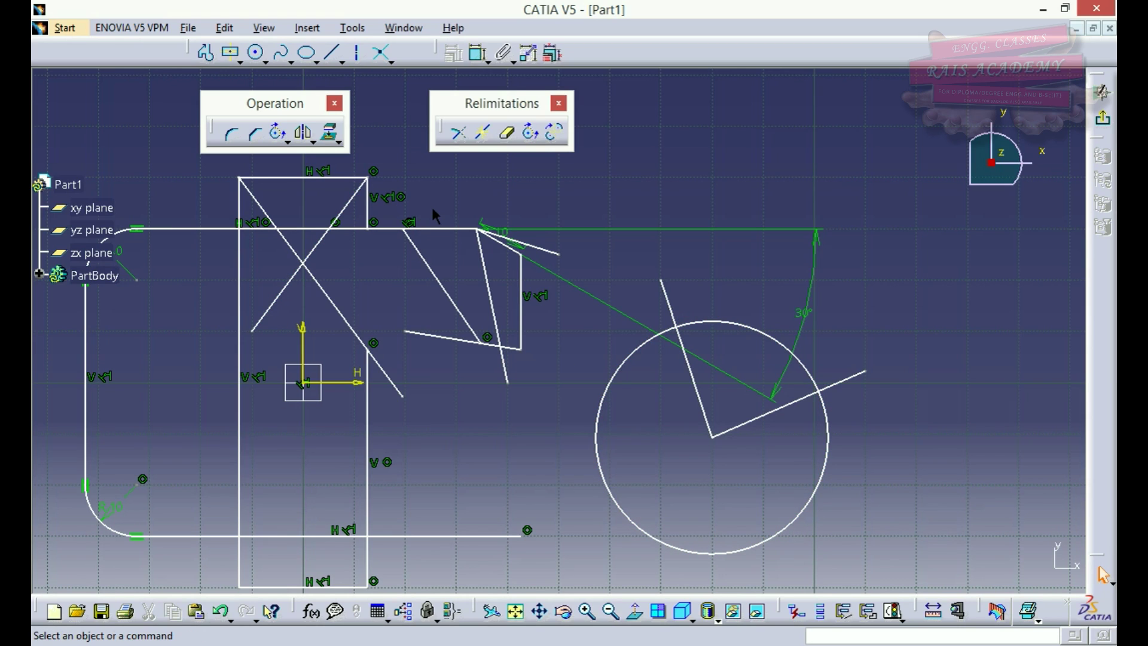
pyautogui.click(553, 139)
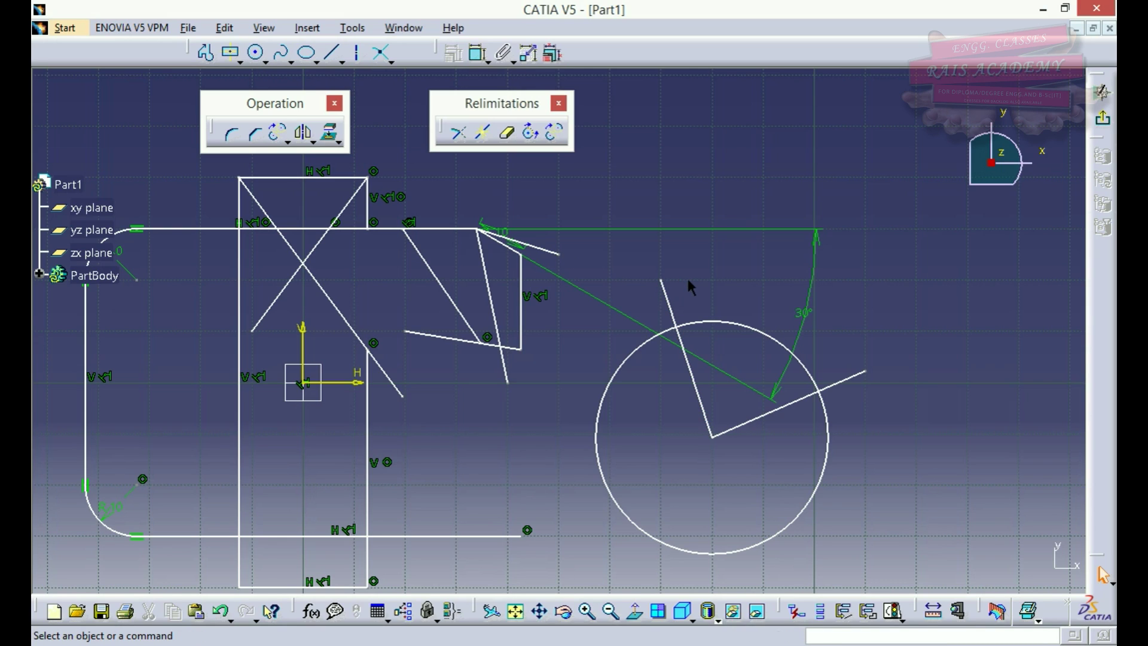
pyautogui.hotkey('ctrl', 'z')
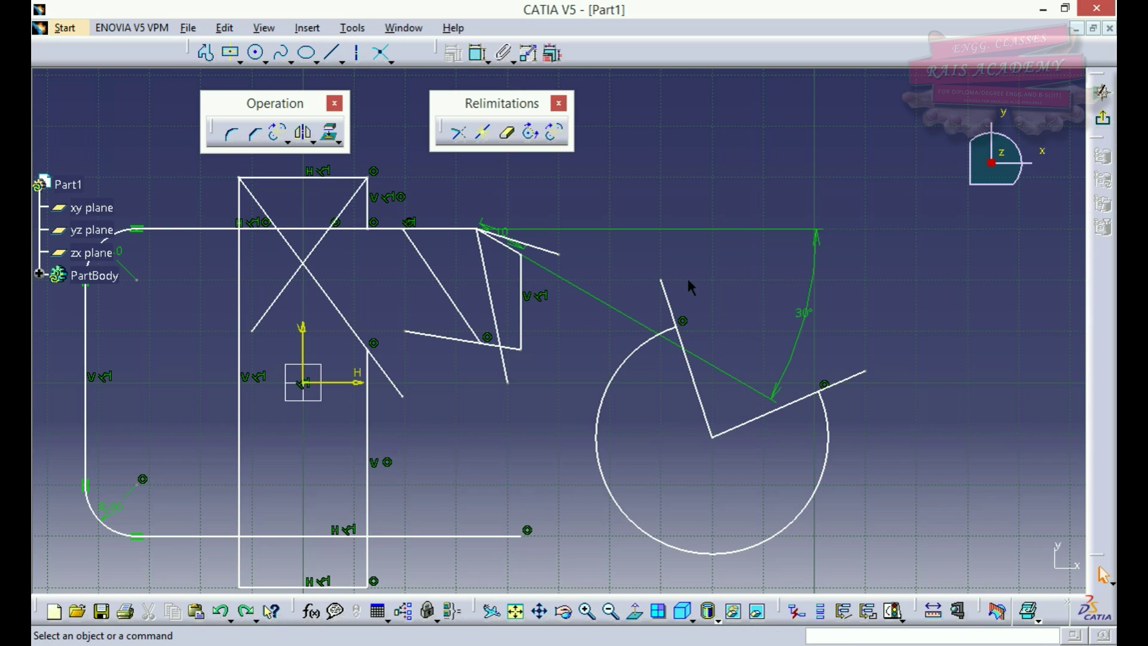
# Apply Complement to the trimmed circle's large arc to swap it for the short arc between the two lines.
pyautogui.click(553, 144)
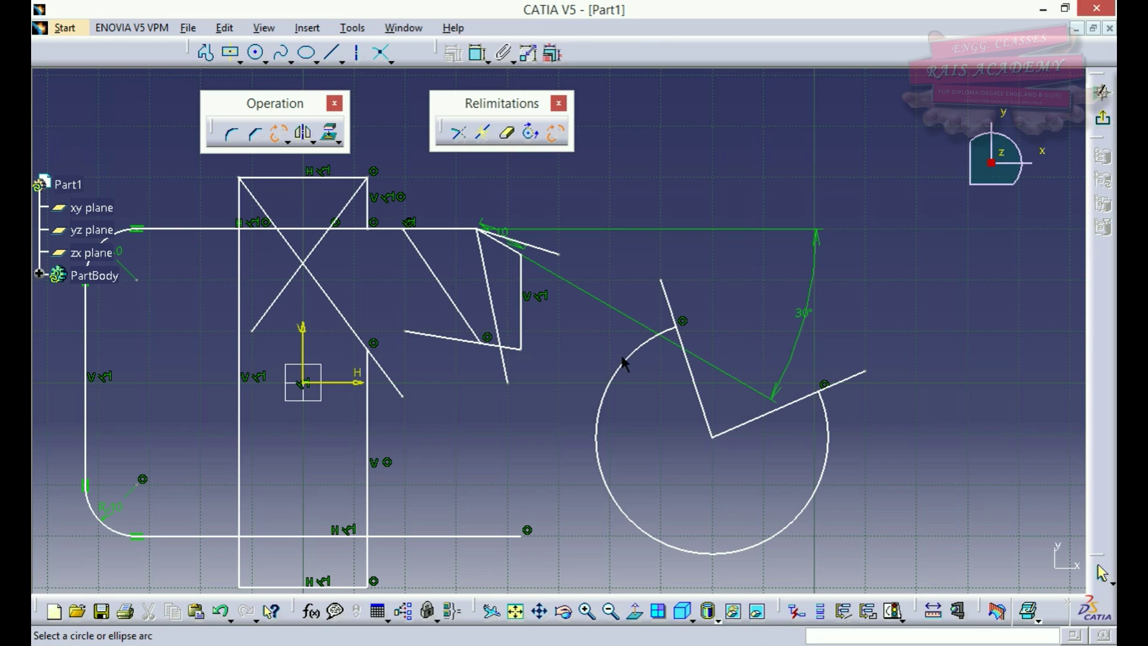
pyautogui.click(645, 367)
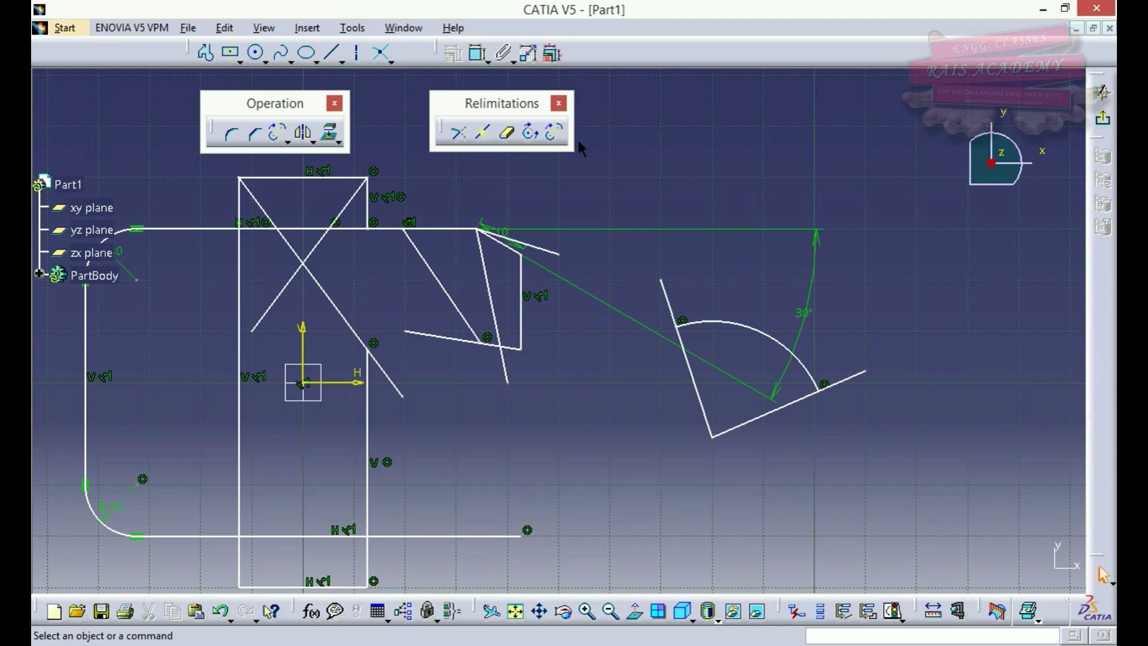
# Try Close Arc on the short arc between the two lines, and undo the closure.
pyautogui.click(531, 135)
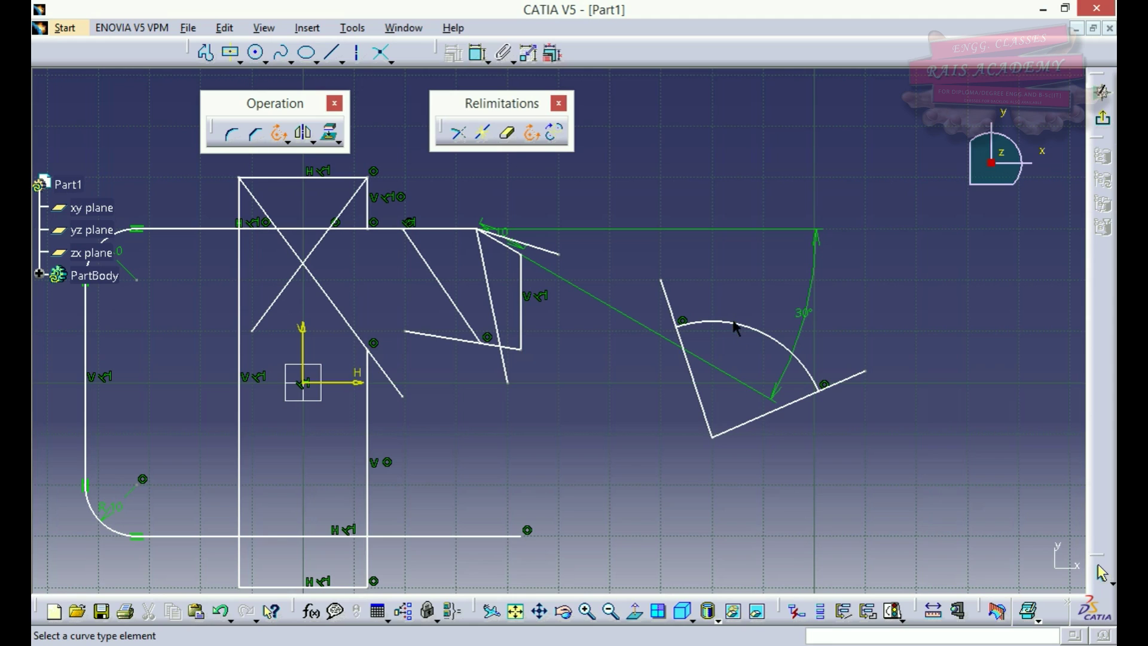
pyautogui.click(754, 336)
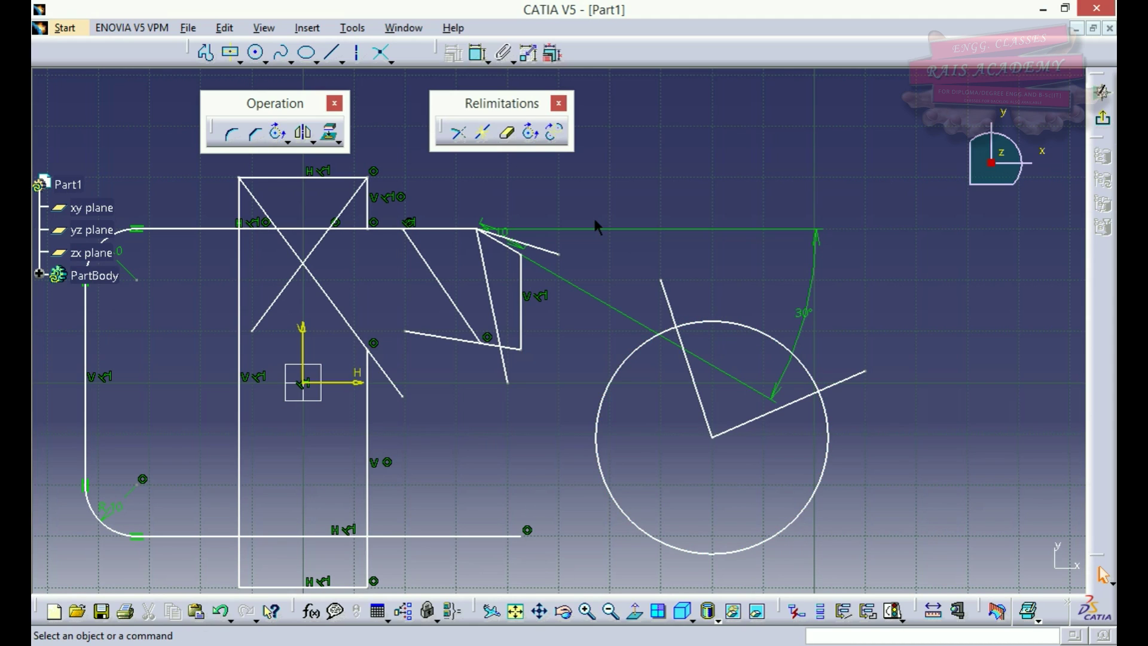
pyautogui.hotkey('ctrl', 'z')
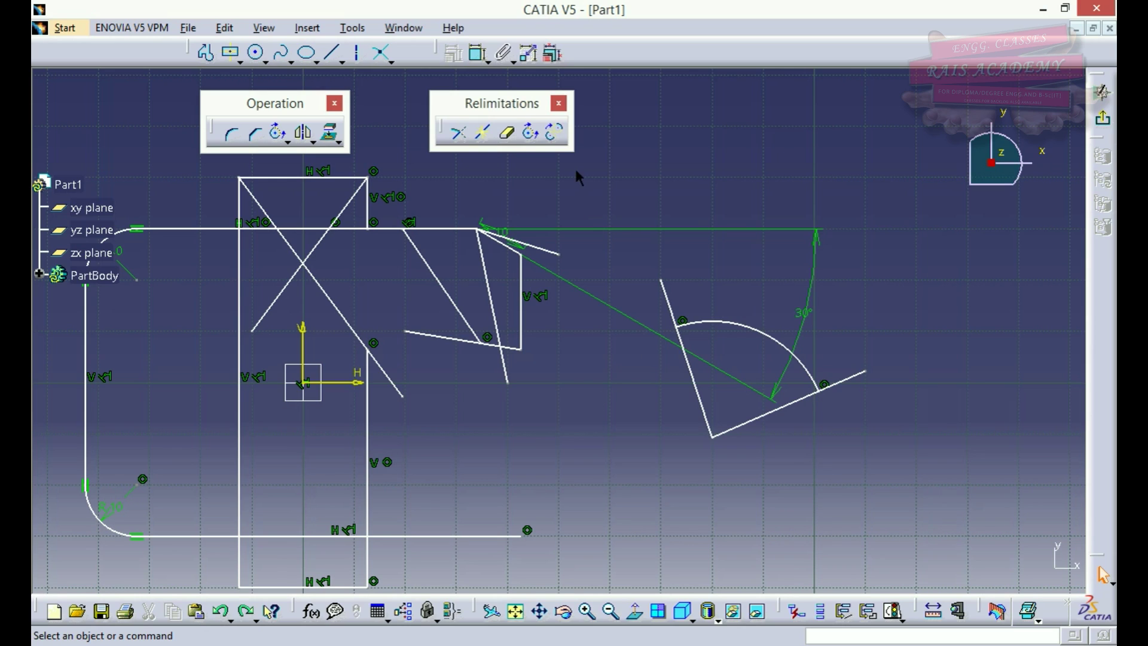
# Apply Complement to the short arc to swap it back for the large arc outside the two lines.
pyautogui.click(561, 141)
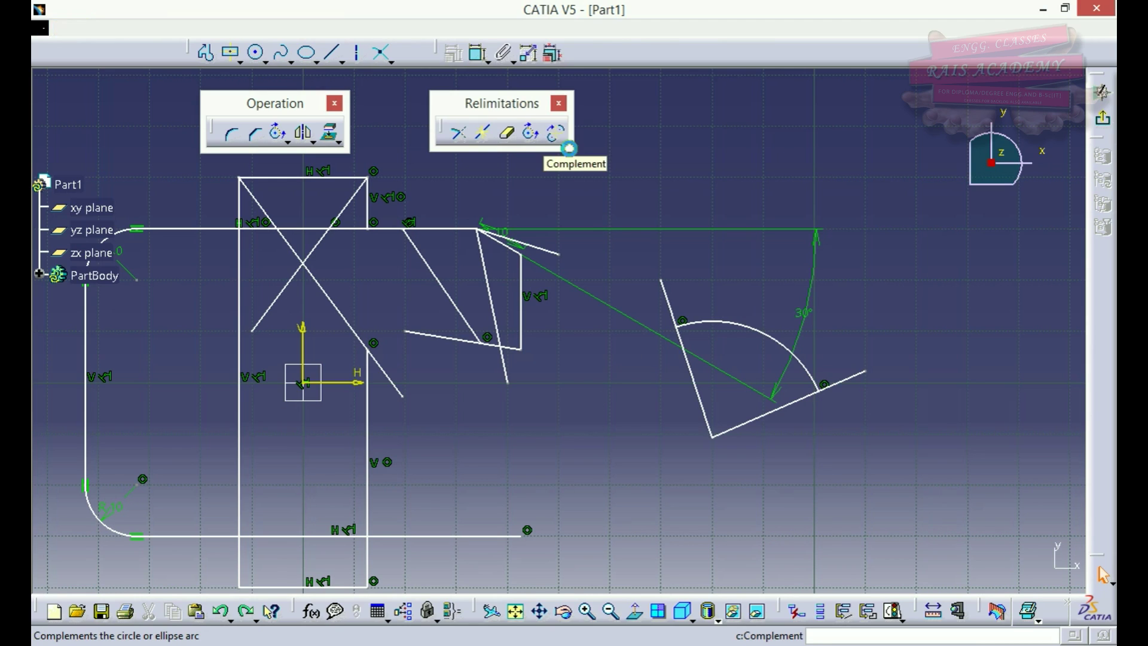
pyautogui.click(775, 345)
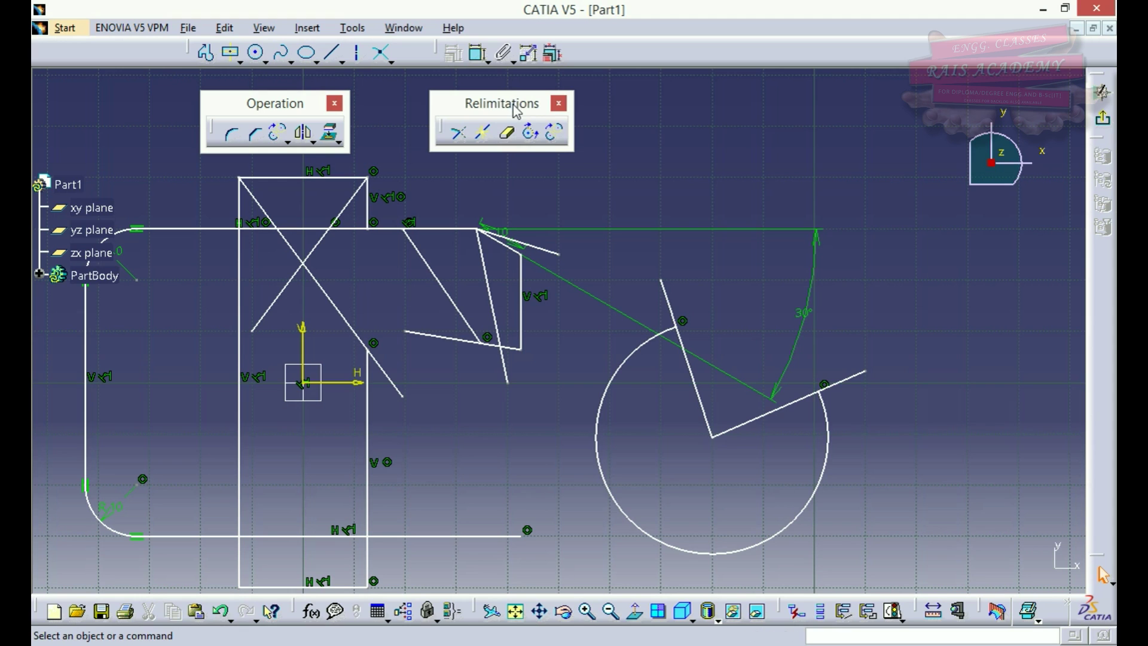
pyautogui.moveTo(517, 110); pyautogui.dragTo(366, 112)
pyautogui.moveTo(365, 111); pyautogui.dragTo(358, 111)
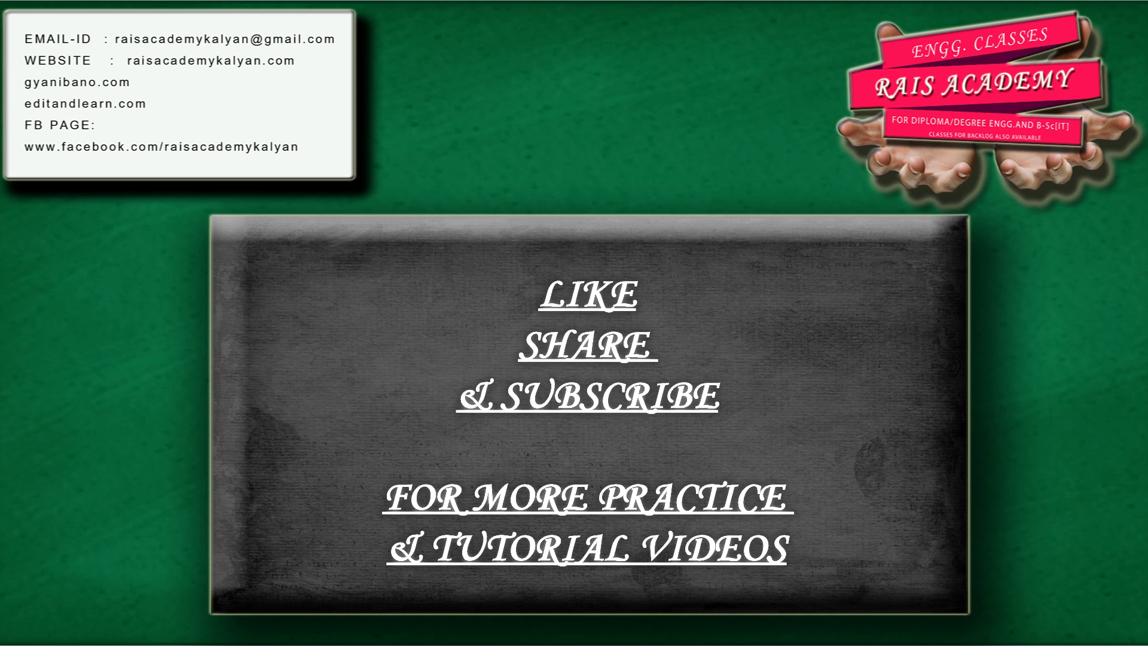